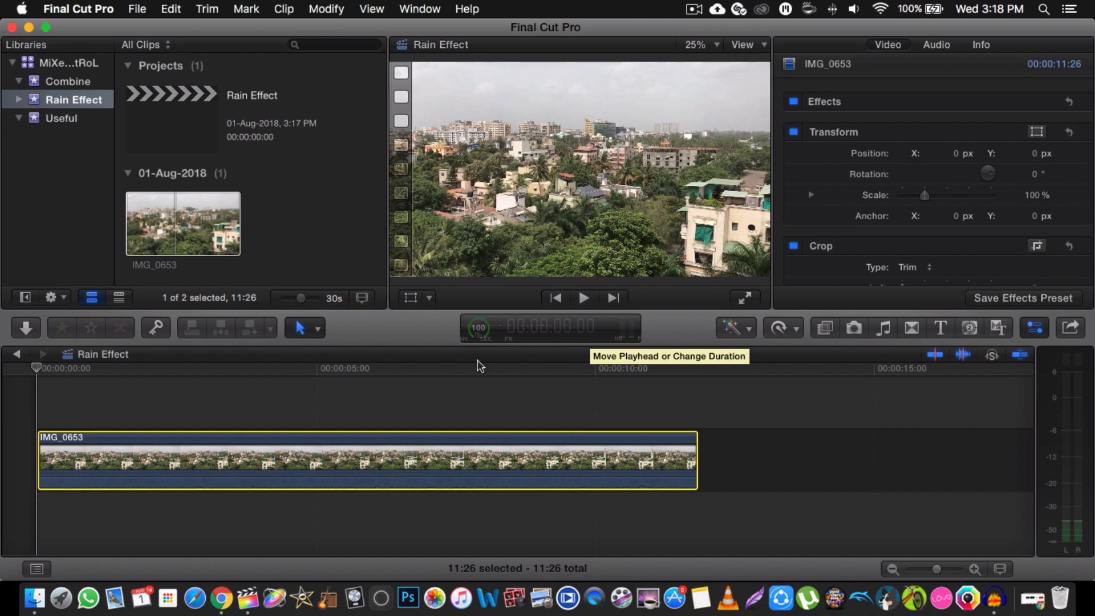
- Play the untouched IMG_0653 clip full-screen from the start of the timeline
{"action": "left_click", "coordinate": [37, 412]}
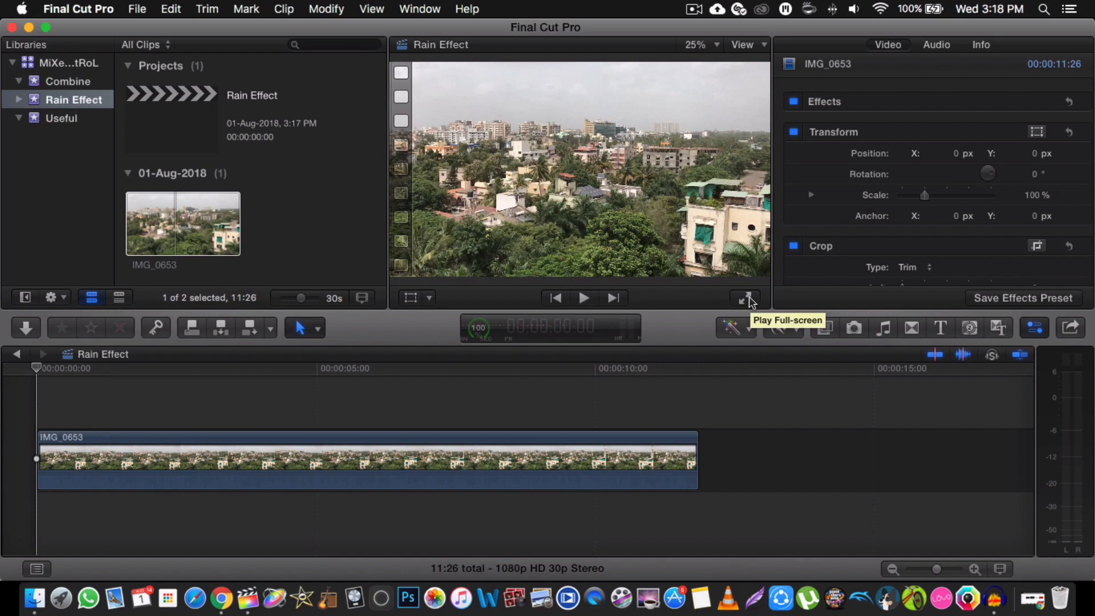
{"action": "left_click", "coordinate": [749, 298]}
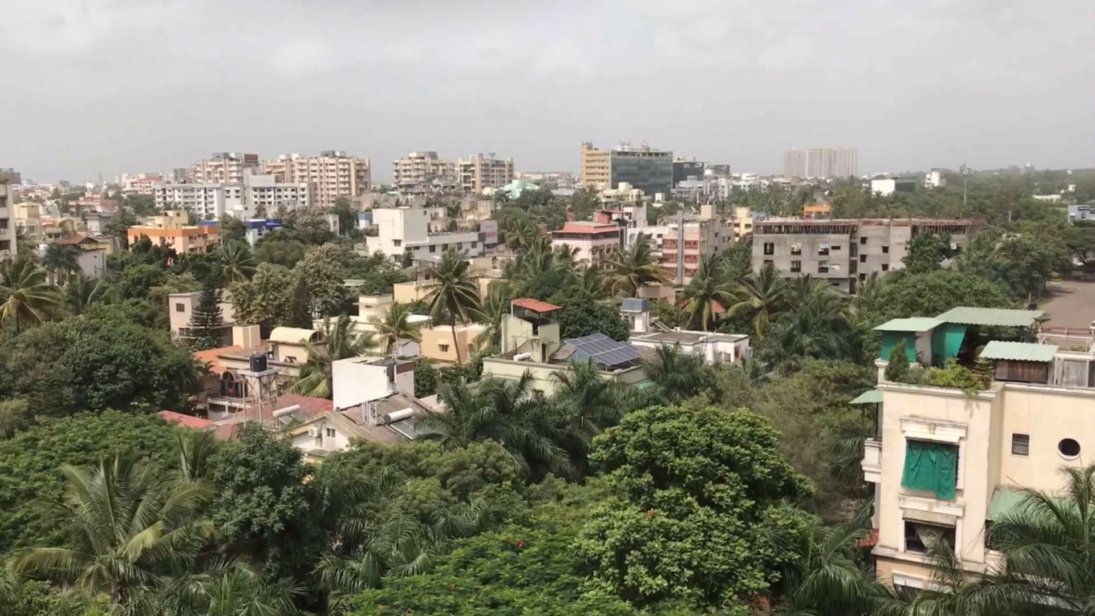
{"action": "key", "text": "Escape"}
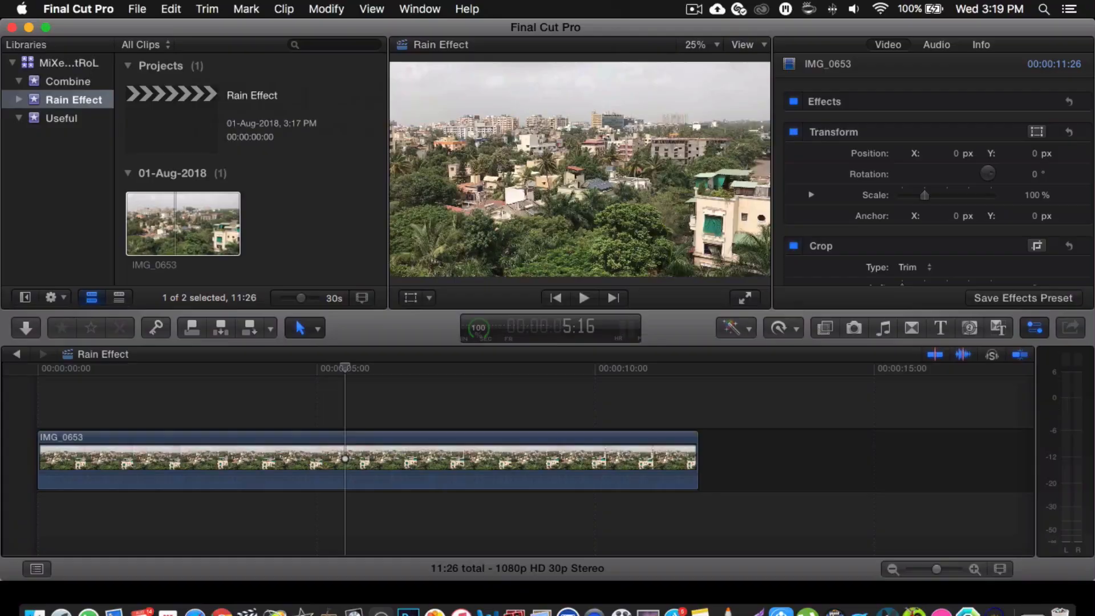
- Shift the IMG_0653 timeline clip's colors slightly toward blue with the Color Board
{"action": "left_click", "coordinate": [405, 415]}
{"action": "left_click", "coordinate": [387, 453]}
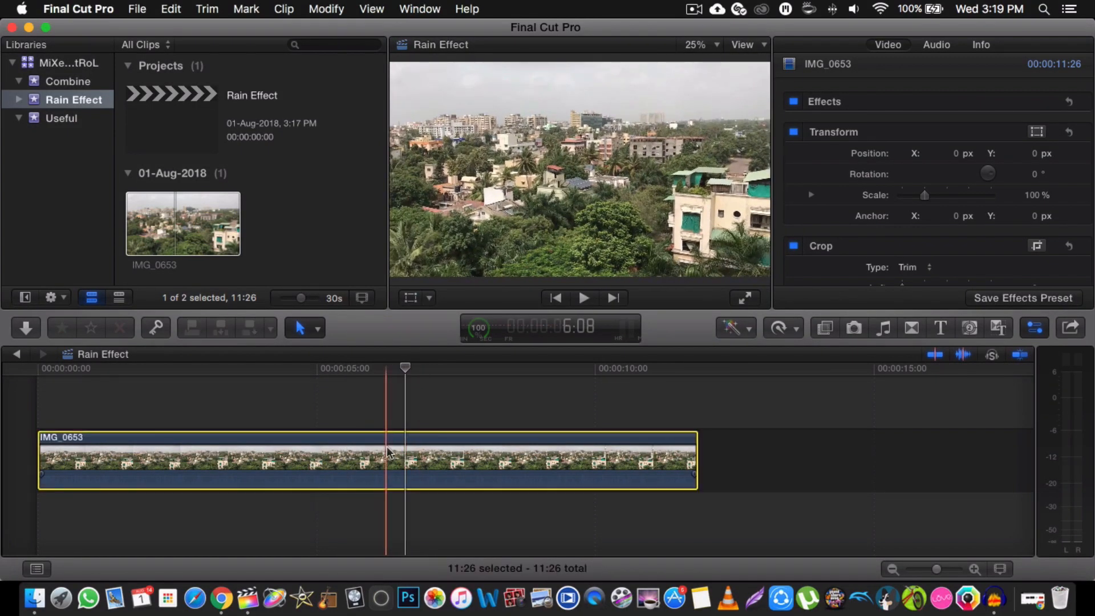
{"action": "key", "text": "super+6"}
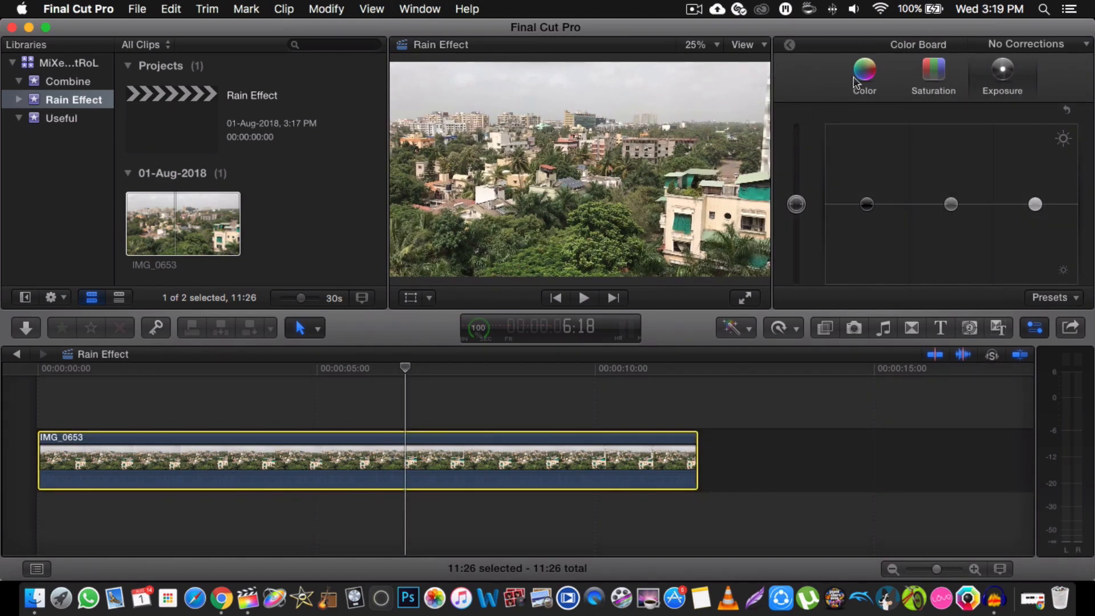
{"action": "left_click", "coordinate": [876, 87]}
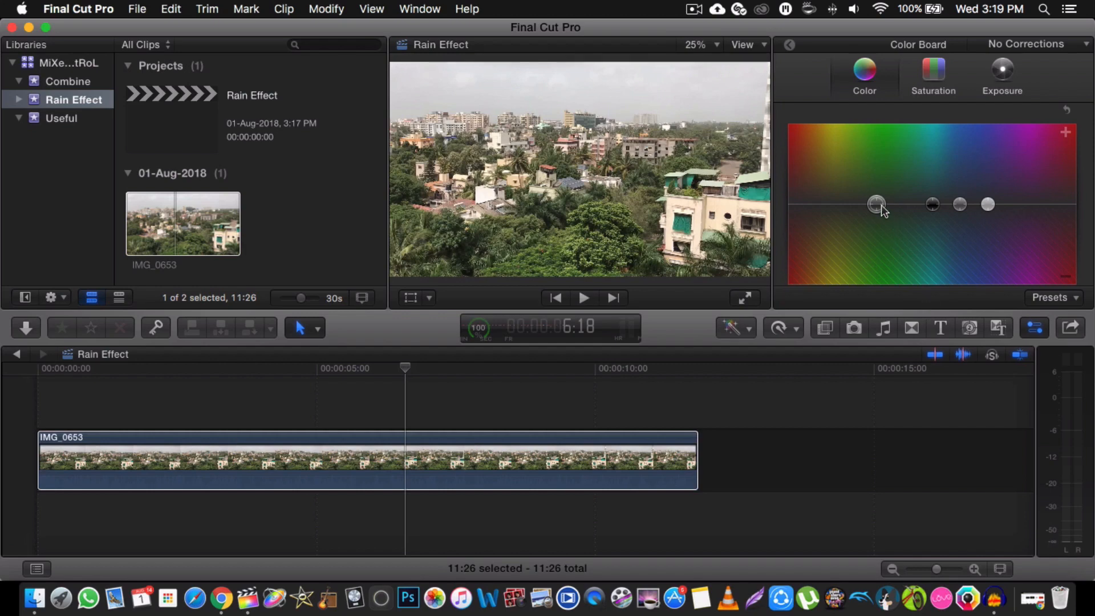
{"action": "left_click_drag", "start_coordinate": [879, 208], "coordinate": [970, 208]}
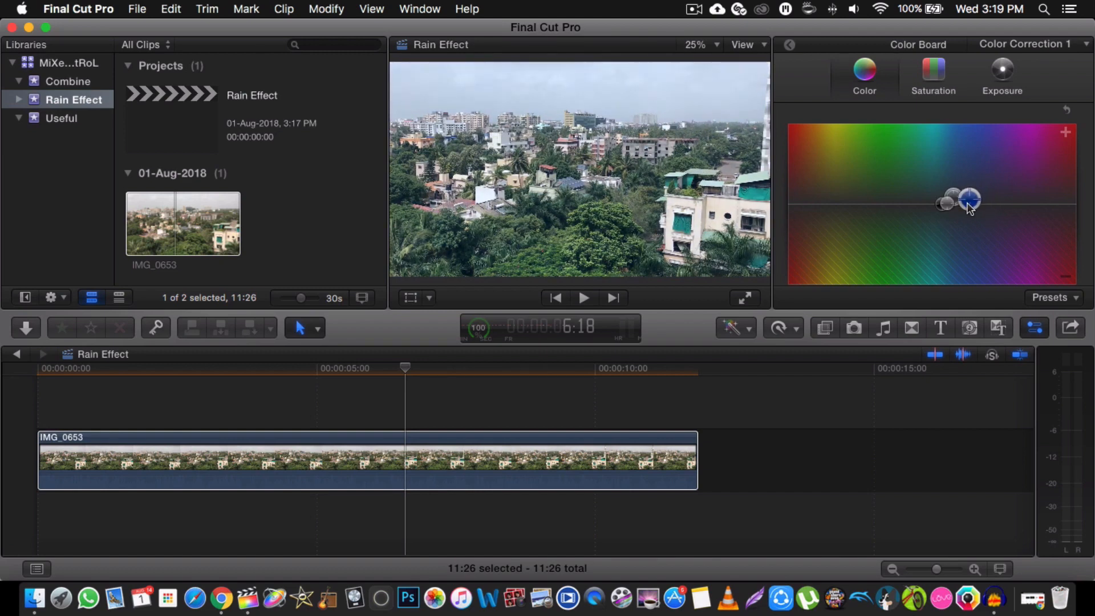
- Adjust the clip's saturation separately for shadows, midtones and highlights
{"action": "left_click", "coordinate": [931, 87]}
{"action": "left_click_drag", "start_coordinate": [866, 206], "coordinate": [867, 184]}
{"action": "mouse_move", "coordinate": [950, 204]}
{"action": "left_mouse_down"}
{"action": "mouse_move", "coordinate": [950, 240]}
{"action": "mouse_move", "coordinate": [952, 210]}
{"action": "mouse_move", "coordinate": [953, 225]}
{"action": "left_mouse_up"}
{"action": "left_click_drag", "start_coordinate": [1038, 213], "coordinate": [1025, 170]}
- Lower the clip's global exposure and slightly its shadows, and raise the midtone and highlight exposure a little
{"action": "left_click", "coordinate": [999, 69]}
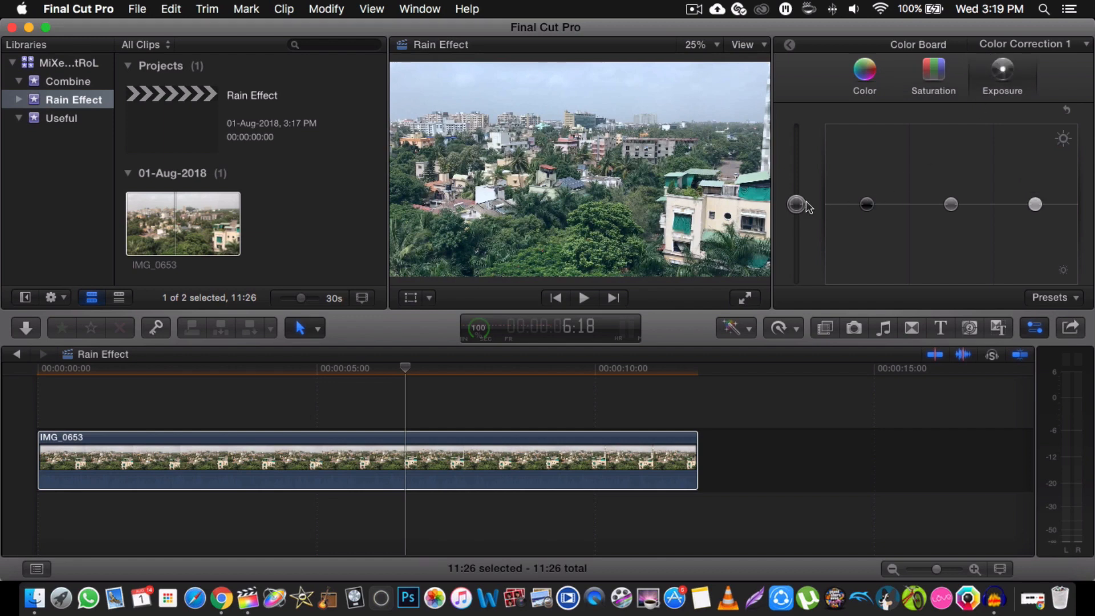
{"action": "left_click_drag", "start_coordinate": [805, 204], "coordinate": [870, 208]}
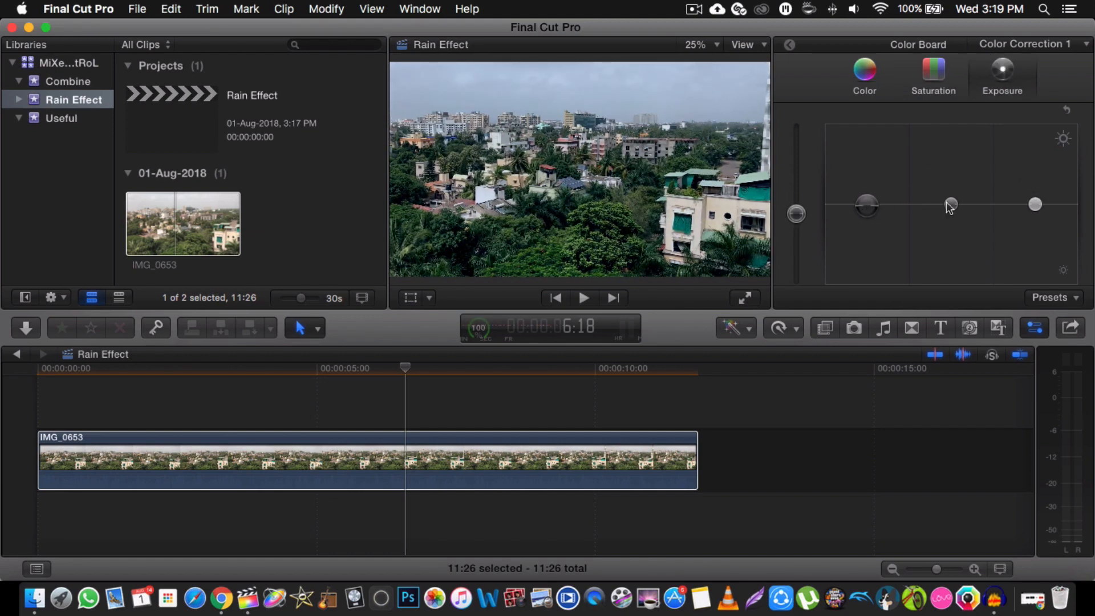
{"action": "left_click_drag", "start_coordinate": [949, 207], "coordinate": [950, 201]}
{"action": "left_click_drag", "start_coordinate": [1035, 204], "coordinate": [1037, 203]}
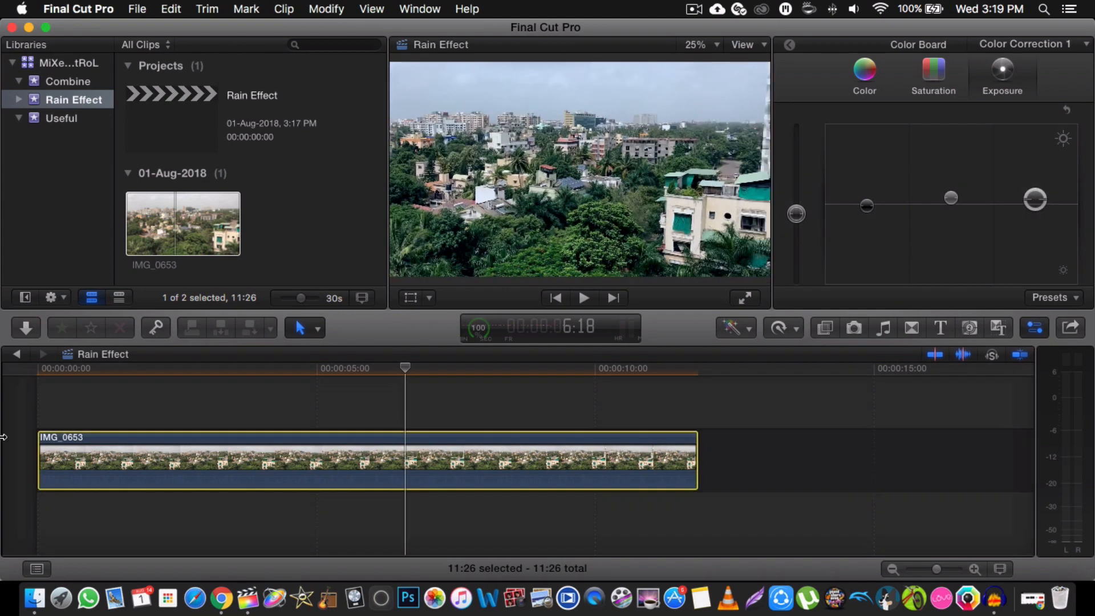
- Compare the original source clip with the color-corrected timeline clip by playing each full-screen
{"action": "left_click", "coordinate": [36, 410]}
{"action": "left_click", "coordinate": [153, 211]}
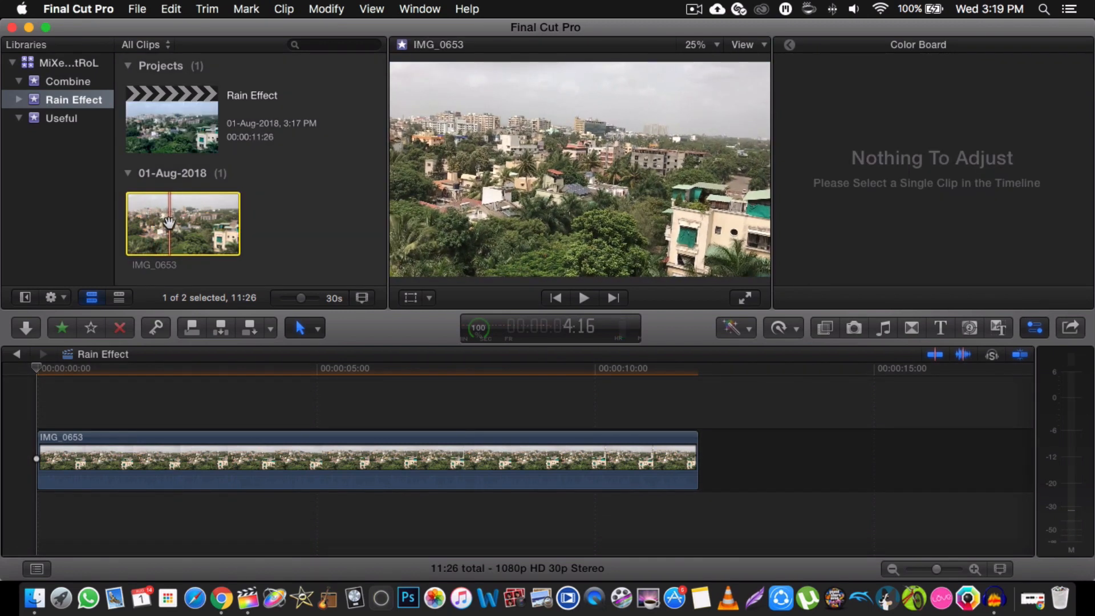
{"action": "left_click", "coordinate": [745, 297]}
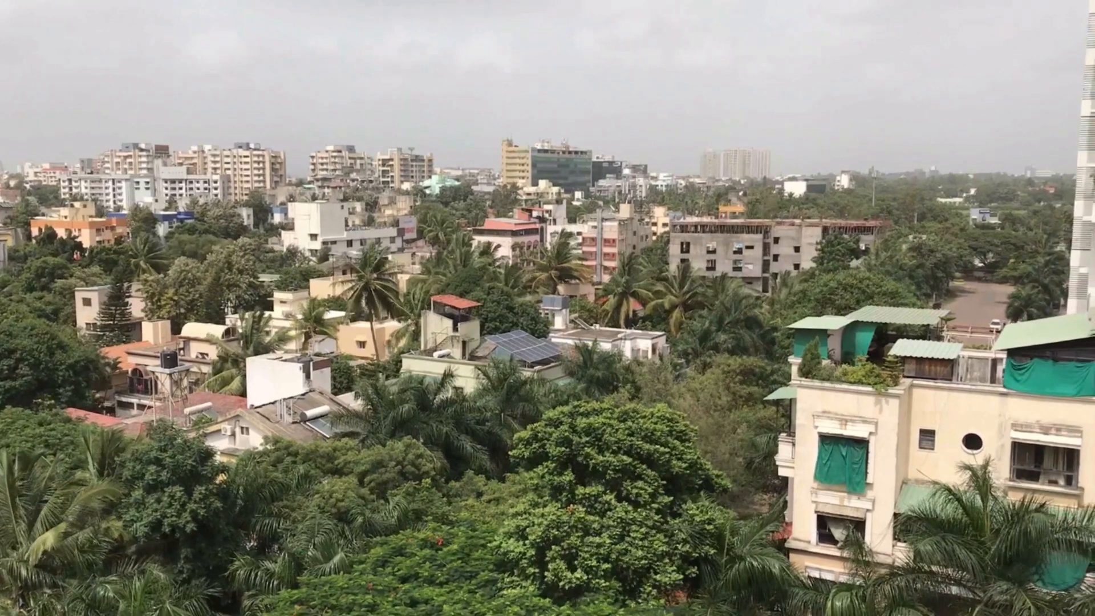
{"action": "key", "text": "Escape"}
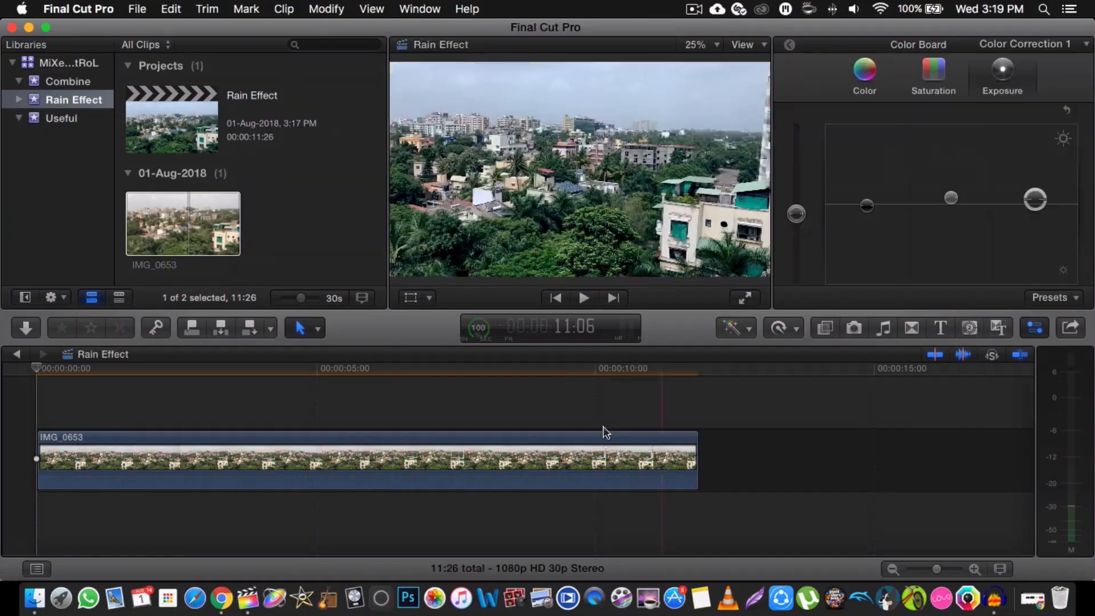
{"action": "left_click", "coordinate": [744, 297]}
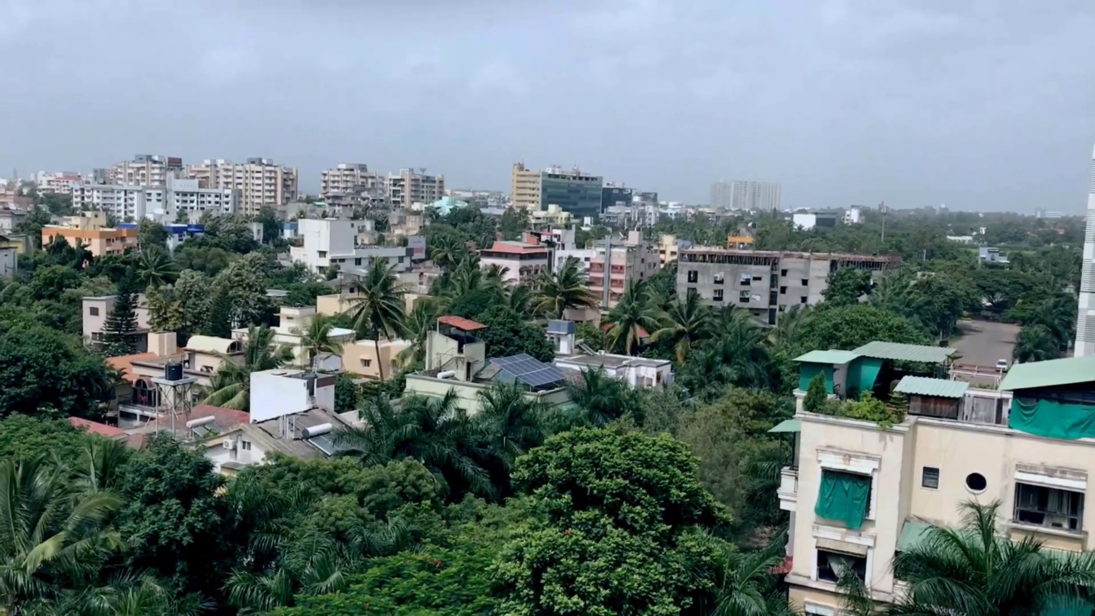
{"action": "key", "text": "Escape"}
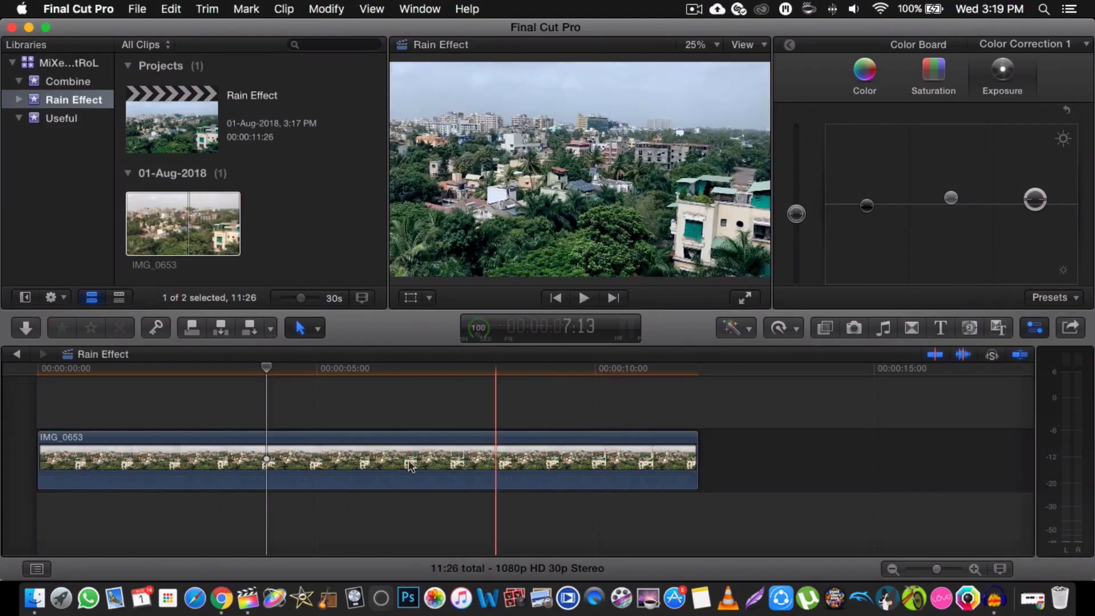
- Search the effects for "rain" and apply the Rain effect to the IMG_0653 timeline clip
{"action": "left_click", "coordinate": [404, 402]}
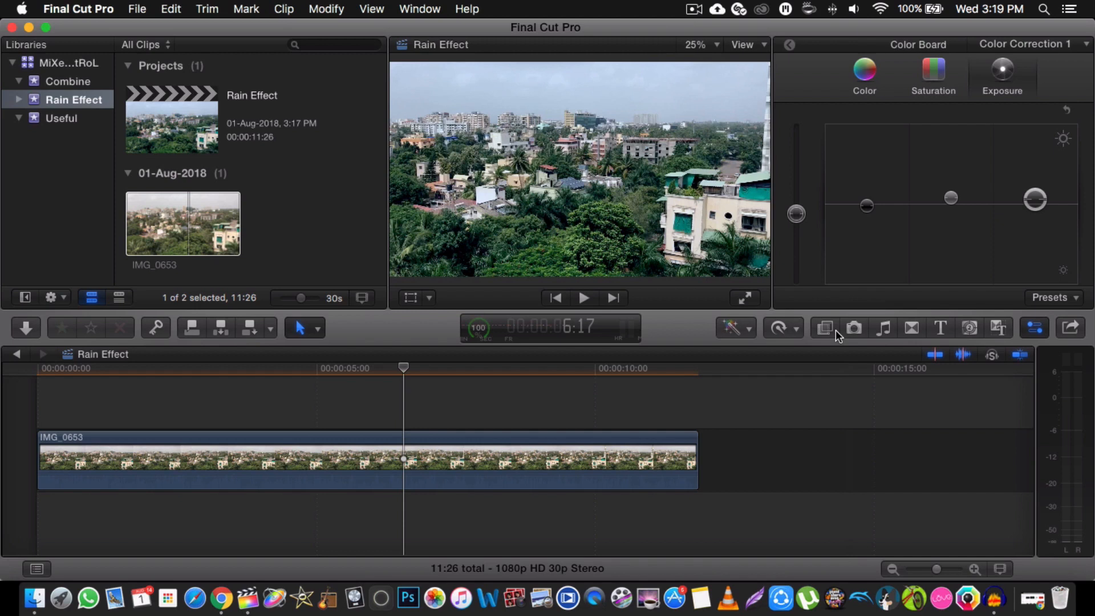
{"action": "left_click", "coordinate": [833, 332]}
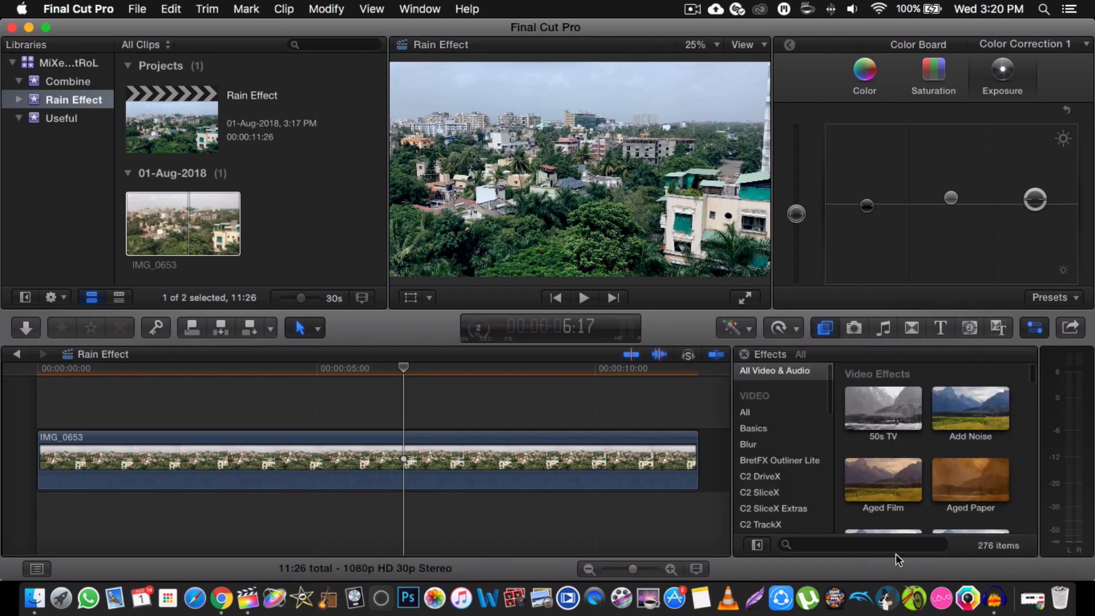
{"action": "left_click", "coordinate": [896, 545]}
{"action": "type", "text": "rain"}
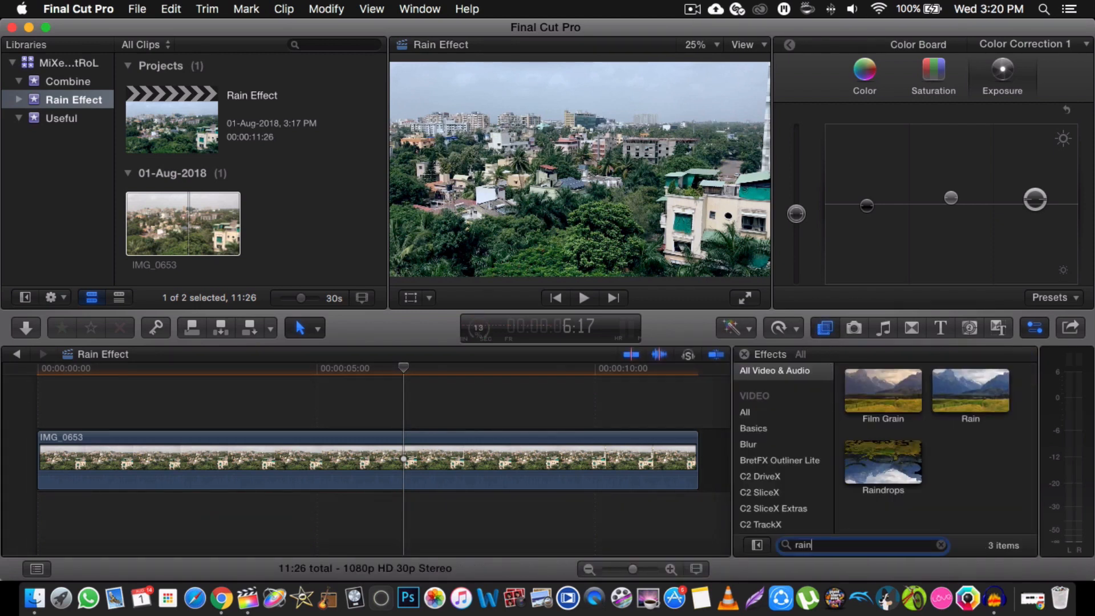
{"action": "left_click", "coordinate": [977, 399]}
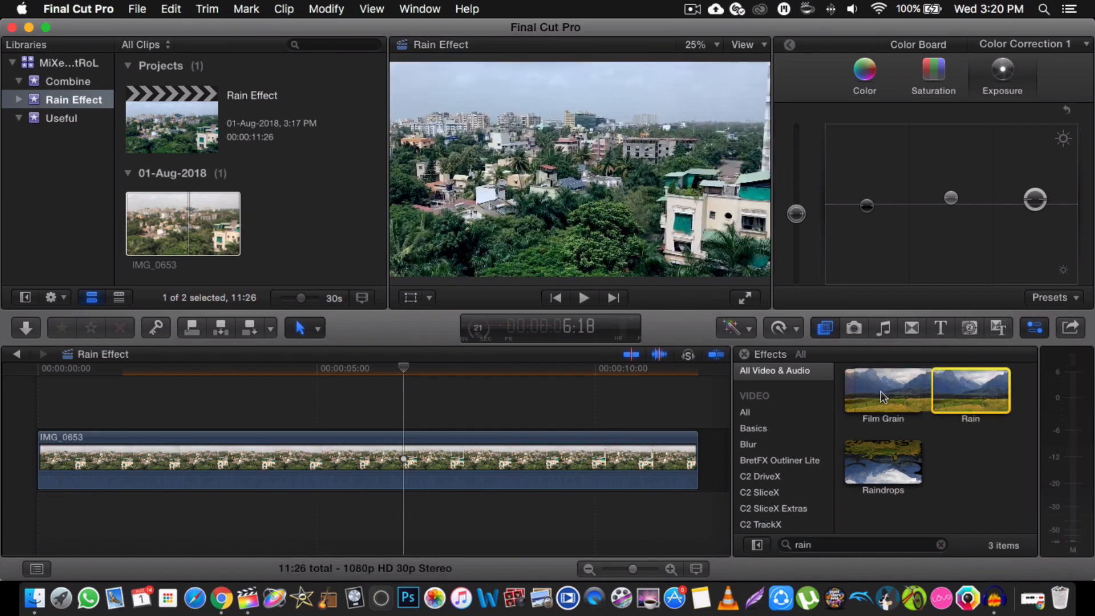
{"action": "left_click_drag", "start_coordinate": [969, 394], "coordinate": [117, 461]}
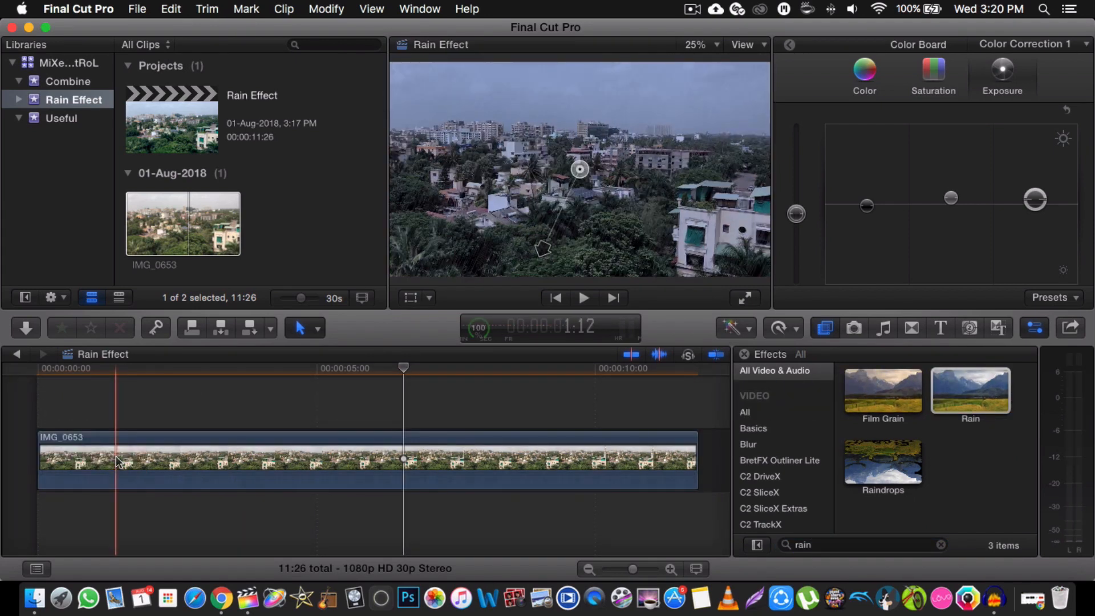
- Set the Rain effect's Colorize to 0, Brightness to 1.61, Density to 68.2 and Amount to 82.99
{"action": "left_click", "coordinate": [131, 400]}
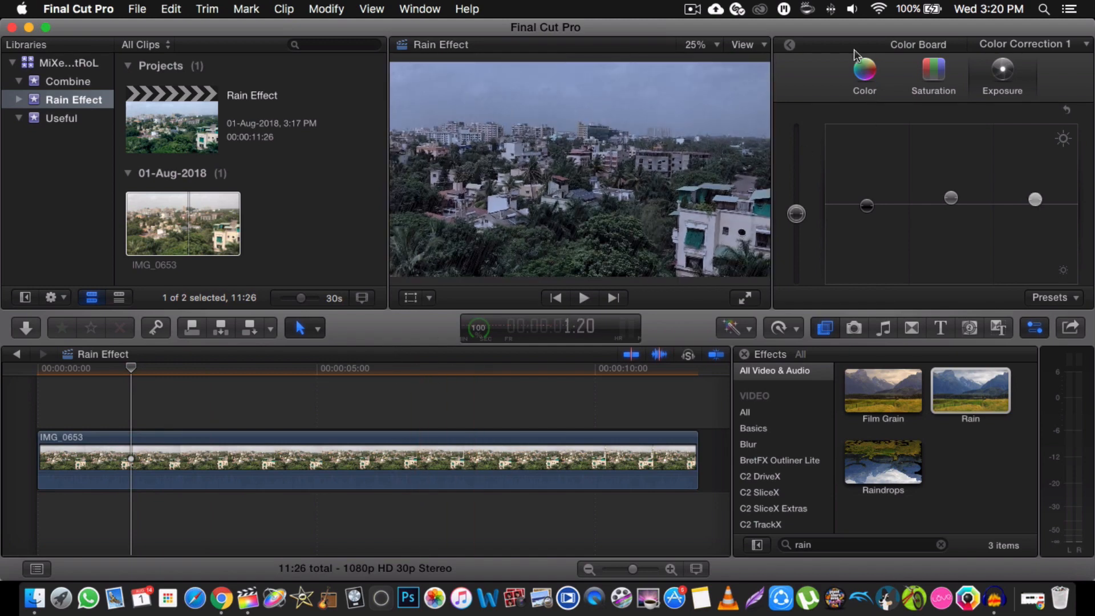
{"action": "left_click", "coordinate": [790, 45]}
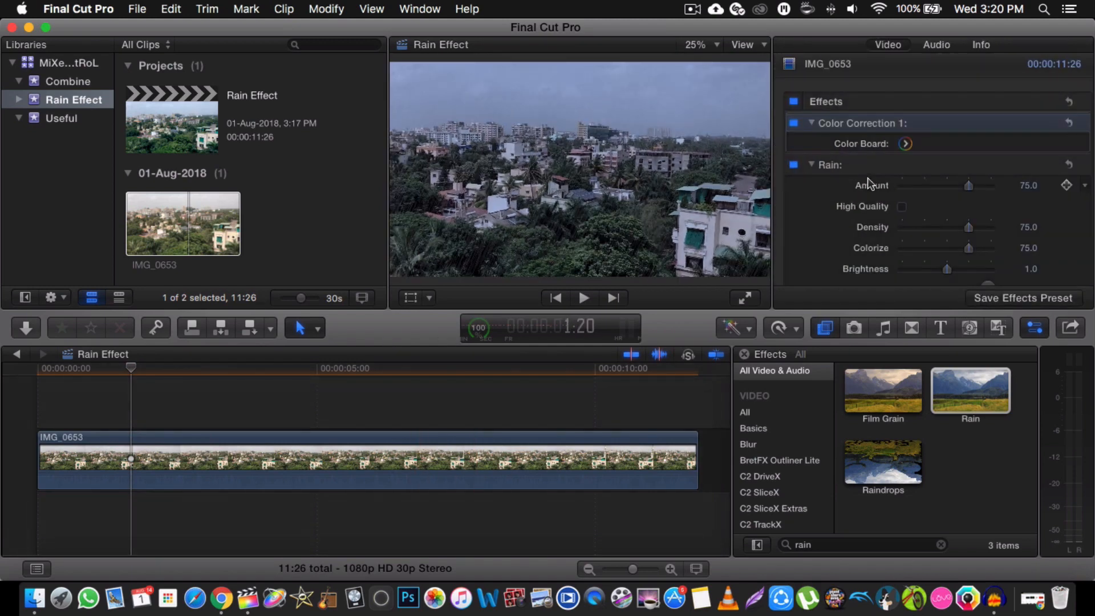
{"action": "left_click_drag", "start_coordinate": [969, 218], "coordinate": [862, 226]}
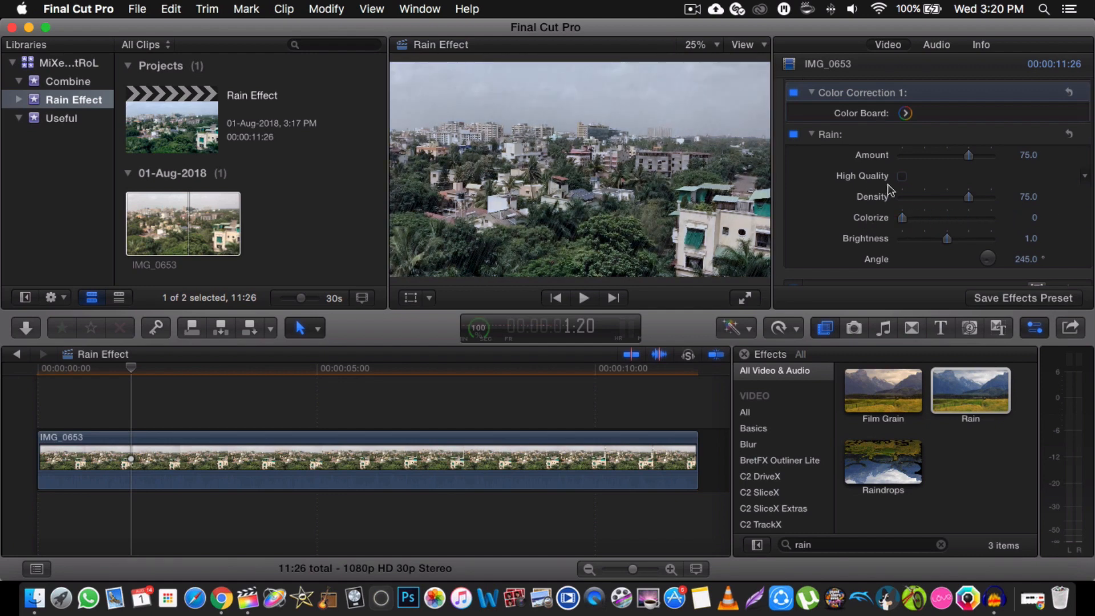
{"action": "left_click_drag", "start_coordinate": [948, 239], "coordinate": [976, 246]}
{"action": "mouse_move", "coordinate": [969, 198]}
{"action": "left_mouse_down"}
{"action": "mouse_move", "coordinate": [982, 200]}
{"action": "mouse_move", "coordinate": [969, 204]}
{"action": "left_mouse_up"}
{"action": "left_click_drag", "start_coordinate": [969, 162], "coordinate": [977, 161]}
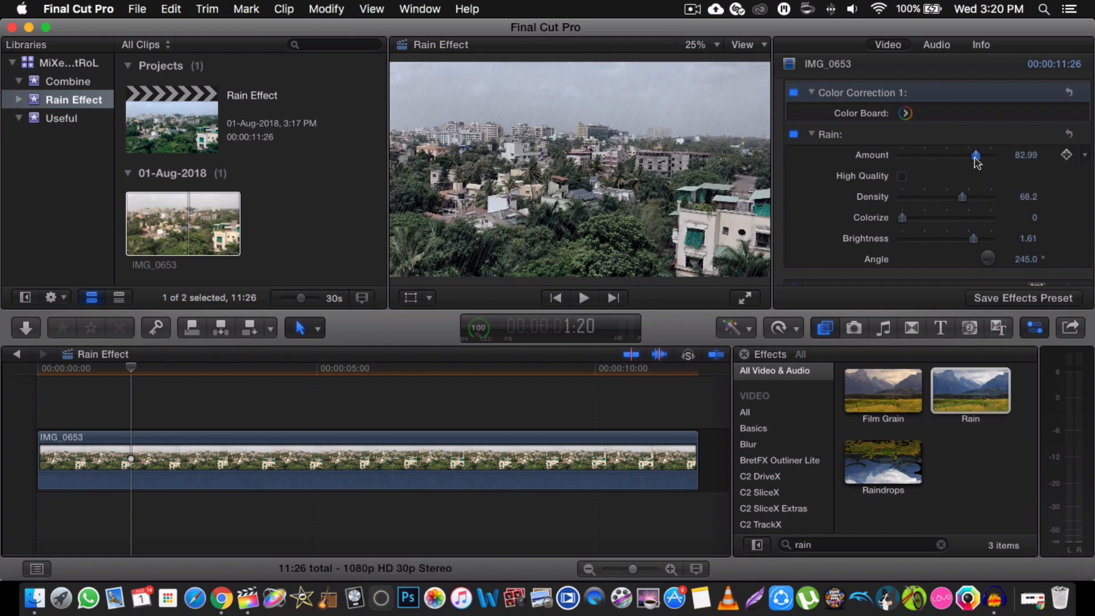
- Try High Quality and switch it back off, setting the Rain effect's Amount to 75.0 and Angle to 269.0°
{"action": "left_click", "coordinate": [903, 176]}
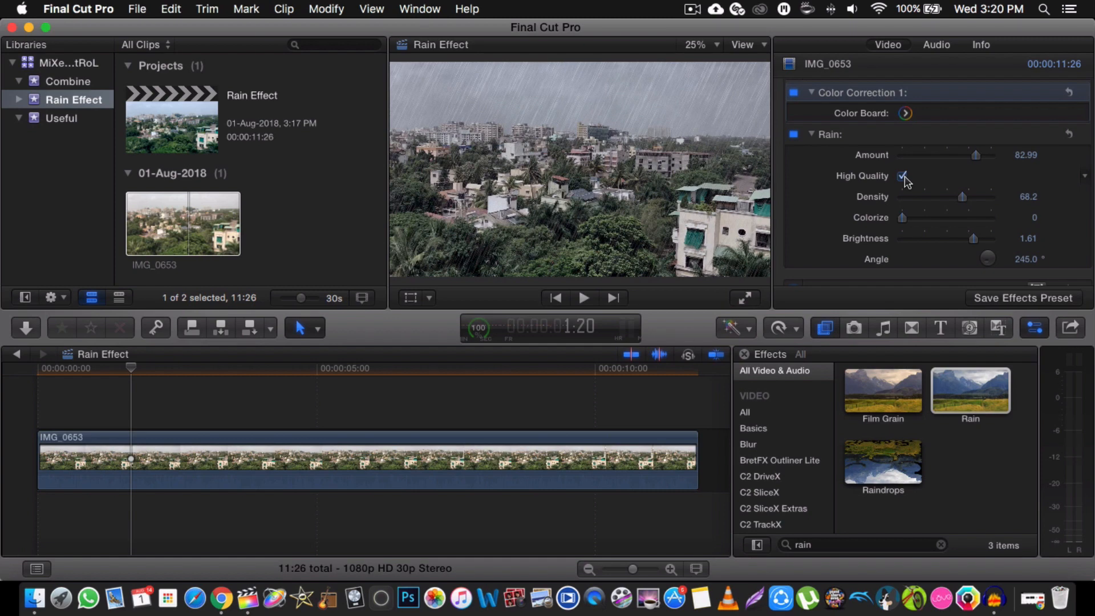
{"action": "left_click_drag", "start_coordinate": [976, 155], "coordinate": [969, 155]}
{"action": "left_click", "coordinate": [904, 178]}
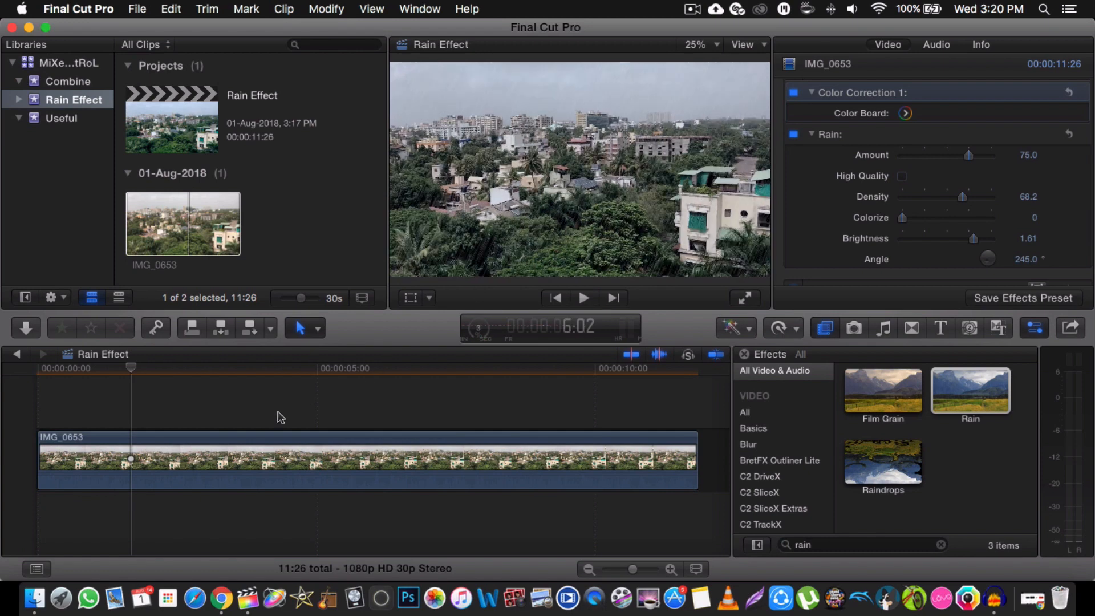
{"action": "left_click", "coordinate": [269, 442]}
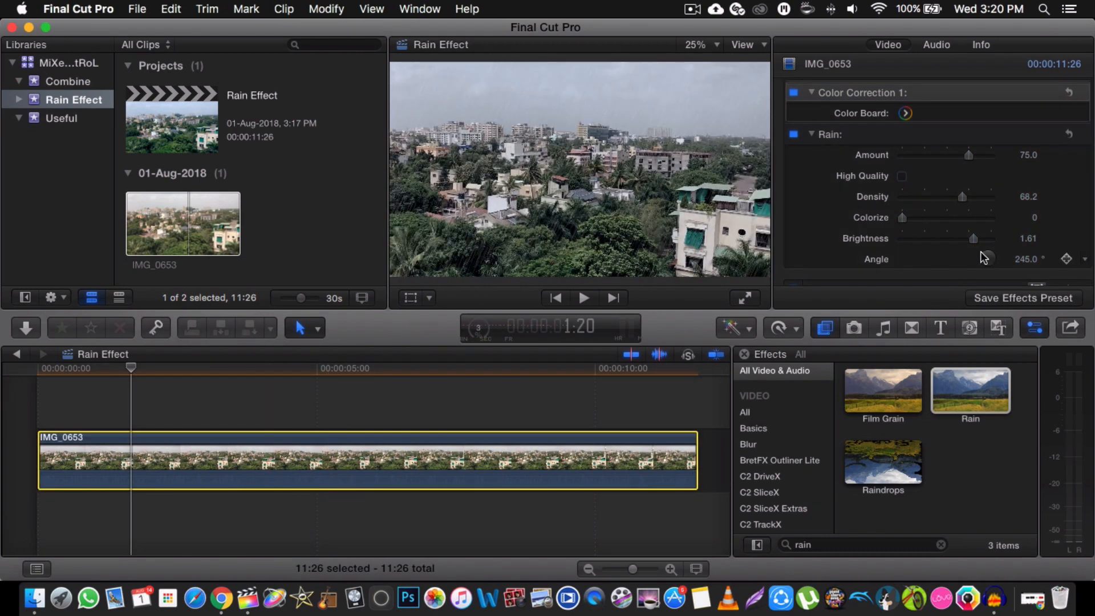
{"action": "mouse_move", "coordinate": [981, 252]}
{"action": "left_mouse_down"}
{"action": "mouse_move", "coordinate": [1001, 257]}
{"action": "mouse_move", "coordinate": [988, 267]}
{"action": "left_mouse_up"}
- Review the rain effect full-screen, playing the clip once more from the start of the timeline
{"action": "left_click", "coordinate": [745, 297]}
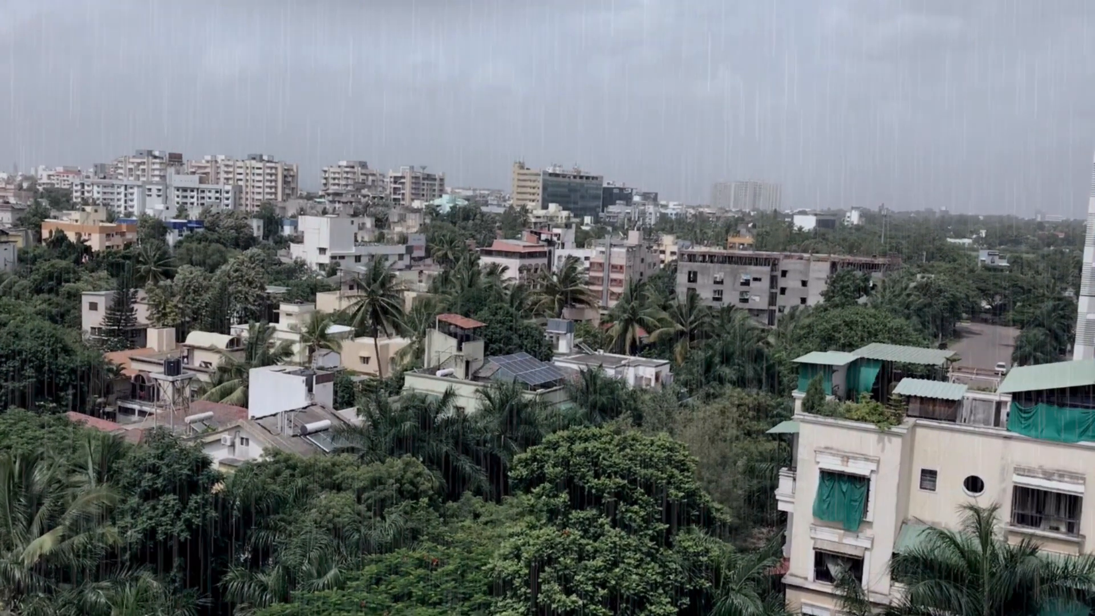
{"action": "key", "text": "Escape"}
{"action": "scroll", "coordinate": [941, 206], "scroll_direction": "down", "scroll_amount": 3}
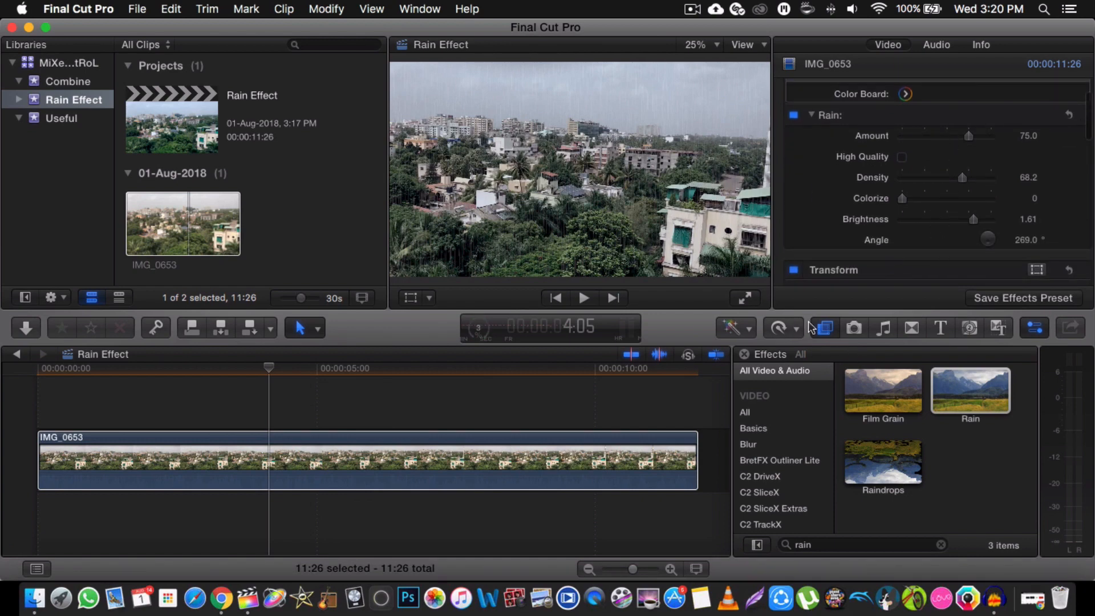
{"action": "key", "text": "super+shift+a"}
{"action": "key", "text": "Home"}
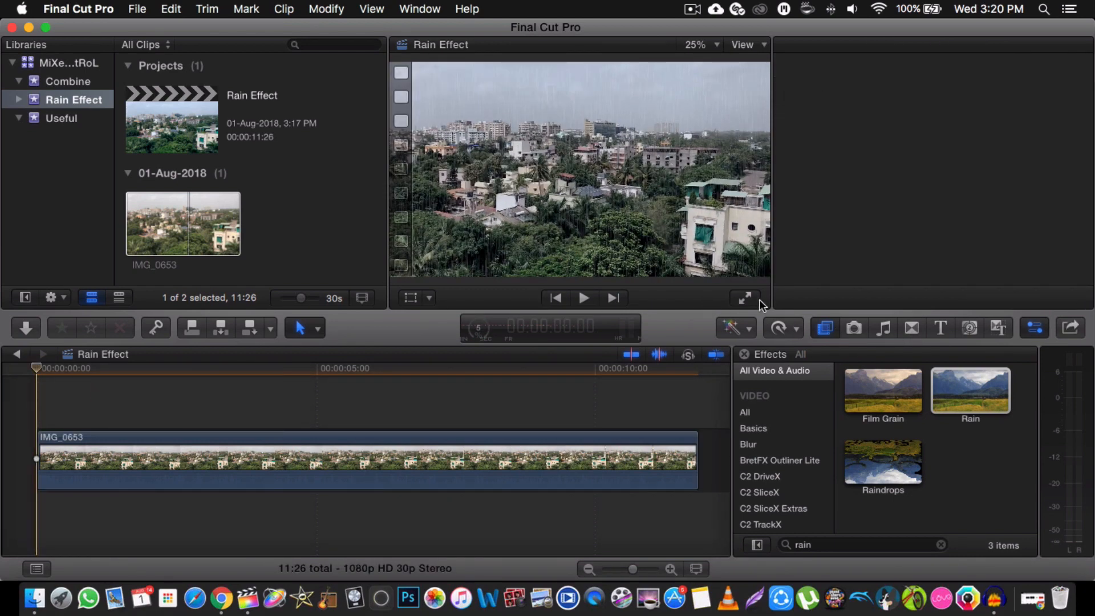
{"action": "left_click", "coordinate": [745, 298]}
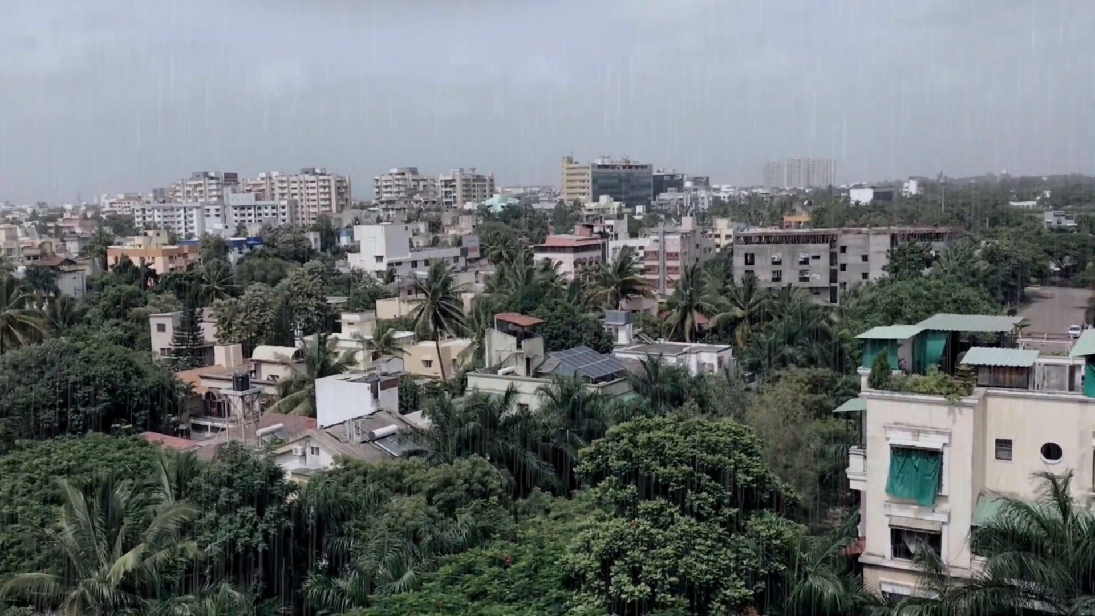
{"action": "key", "text": "Escape"}
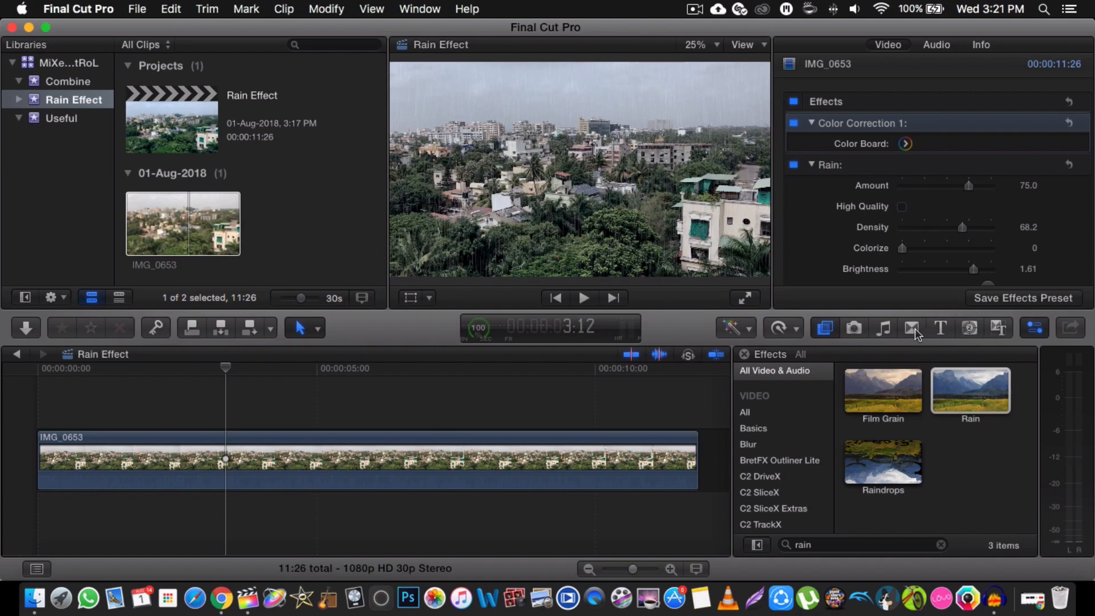
- Search the sound effects library for "rain" and preview Rain 4.caf
{"action": "left_click", "coordinate": [884, 328]}
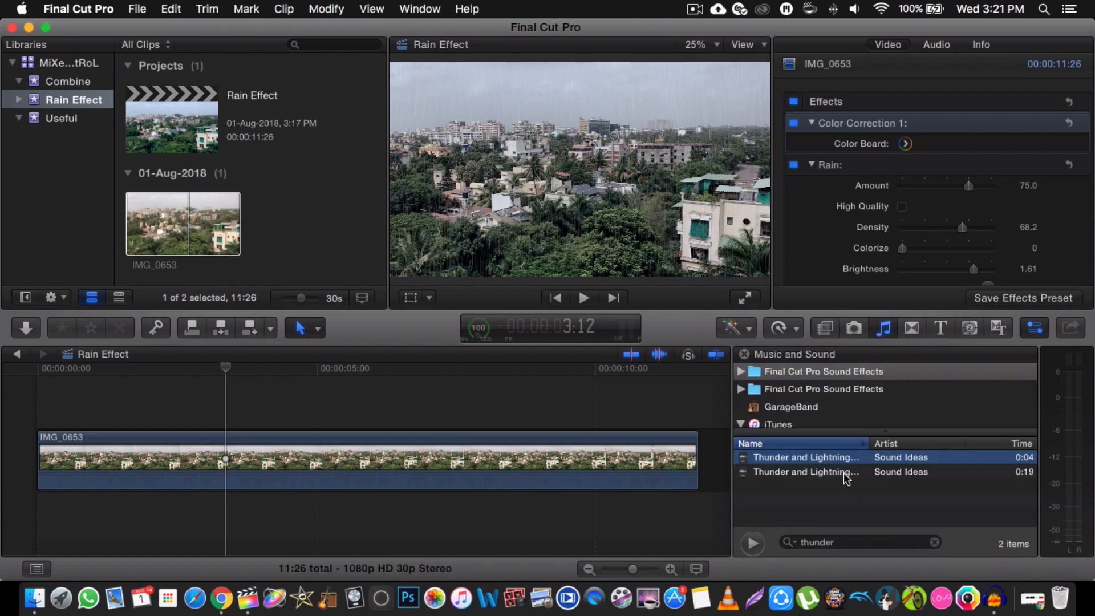
{"action": "left_click", "coordinate": [935, 543]}
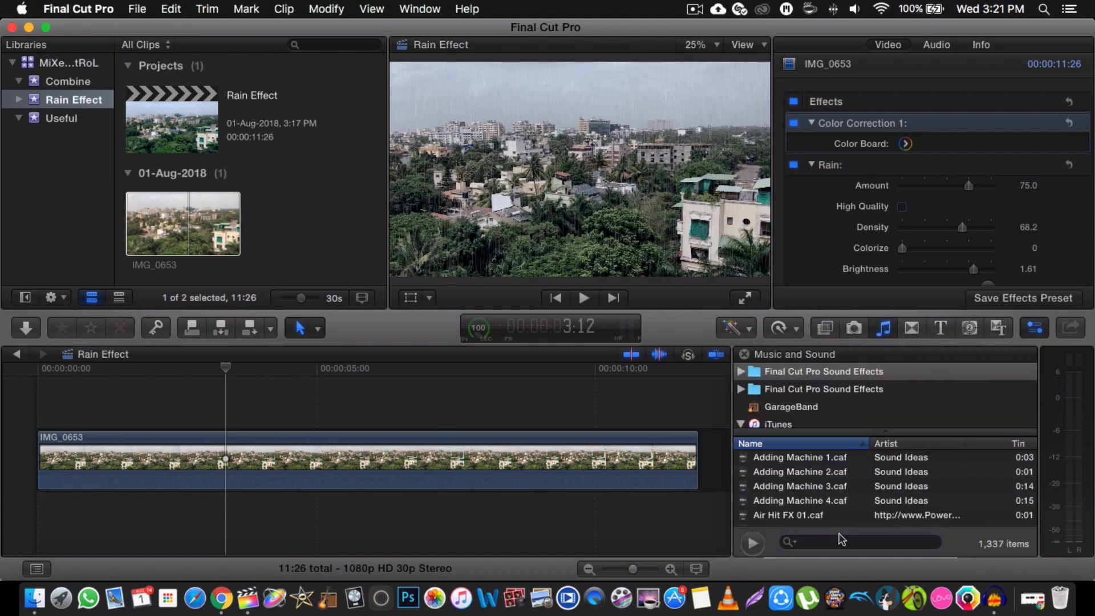
{"action": "type", "text": "rain"}
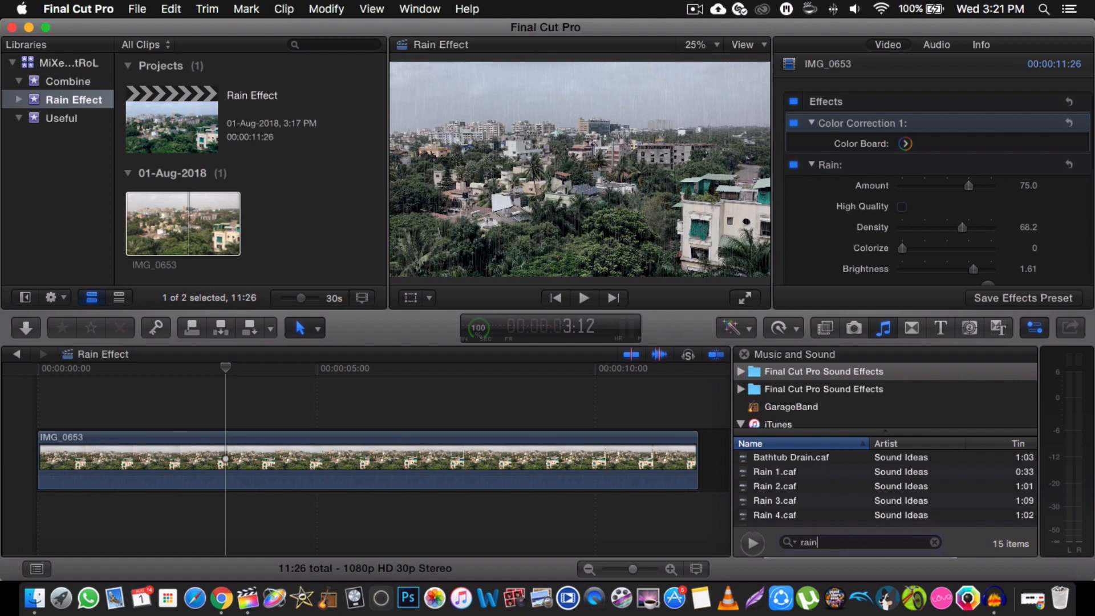
{"action": "left_click", "coordinate": [824, 516]}
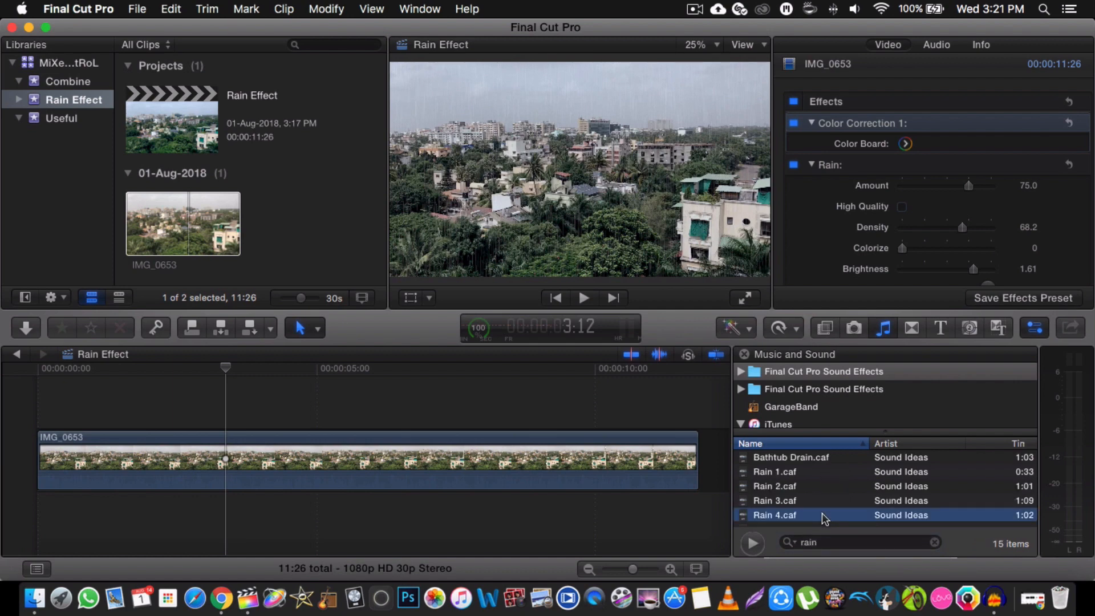
{"action": "left_click", "coordinate": [754, 544]}
- Add Rain 4 beneath IMG_0653 from the timeline start and delete the audio extending past the clip's end
{"action": "left_click_drag", "start_coordinate": [824, 517], "coordinate": [33, 516]}
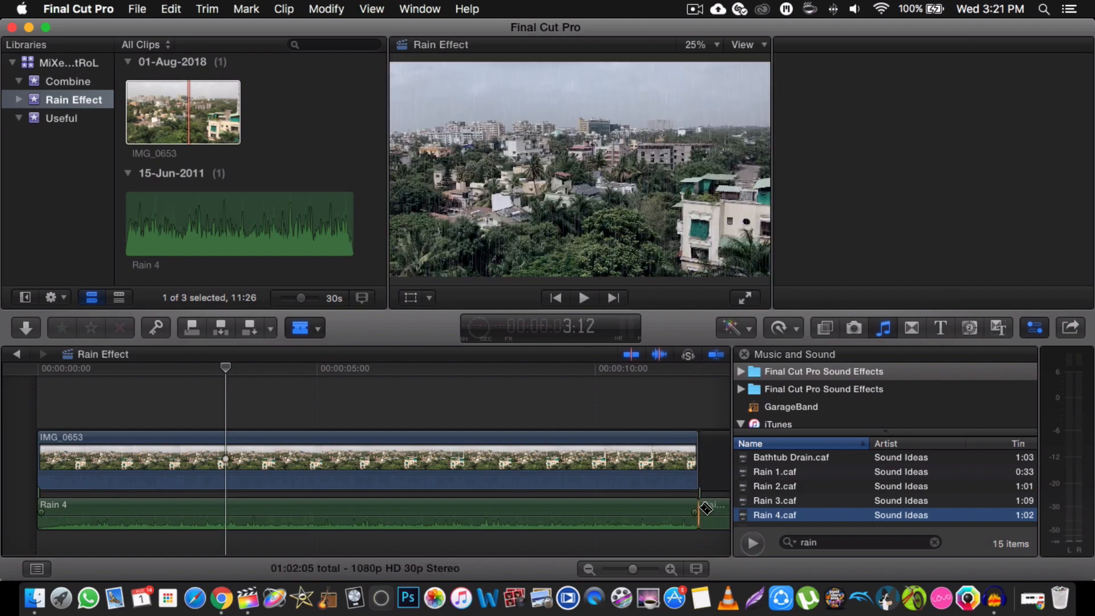
{"action": "left_click", "coordinate": [715, 471]}
{"action": "key", "text": "Delete"}
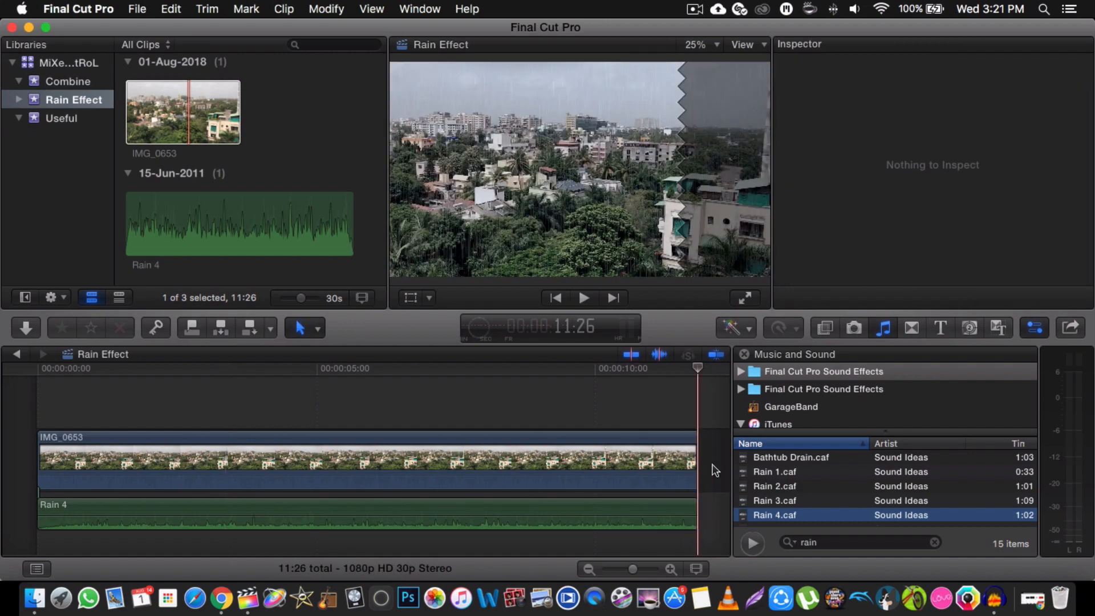
- Play the project full-screen from the start to check the rain sound with the picture
{"action": "key", "text": "Home"}
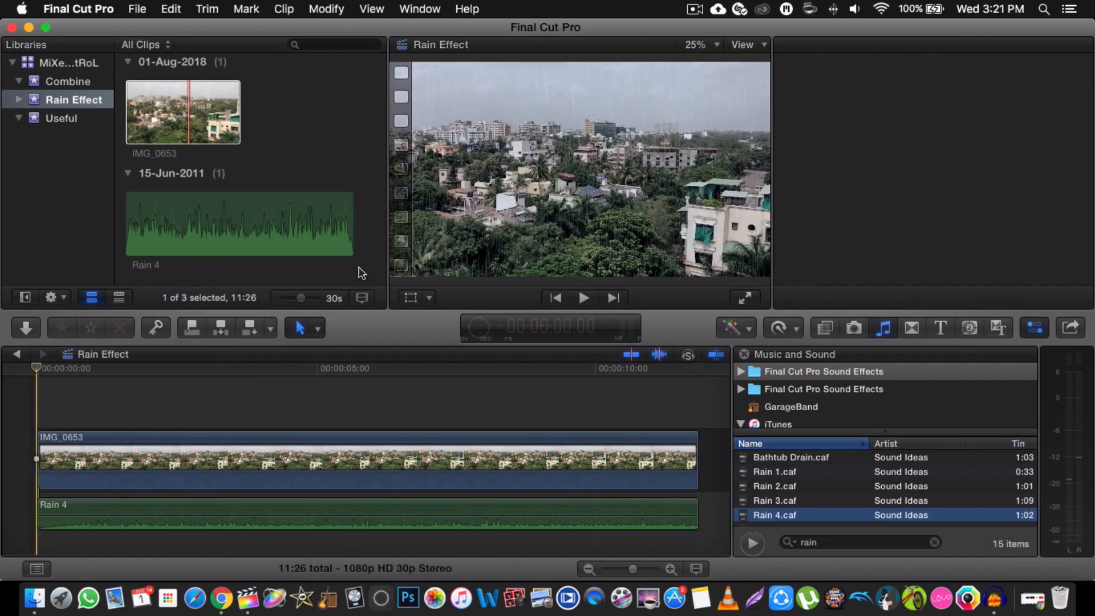
{"action": "left_click", "coordinate": [747, 297]}
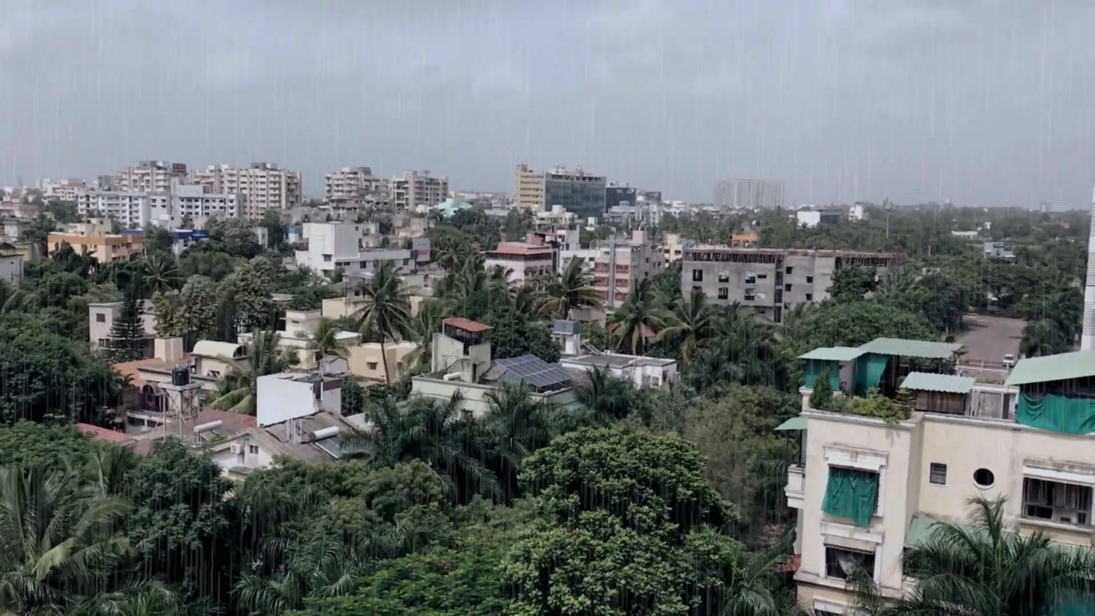
{"action": "key", "text": "Escape"}
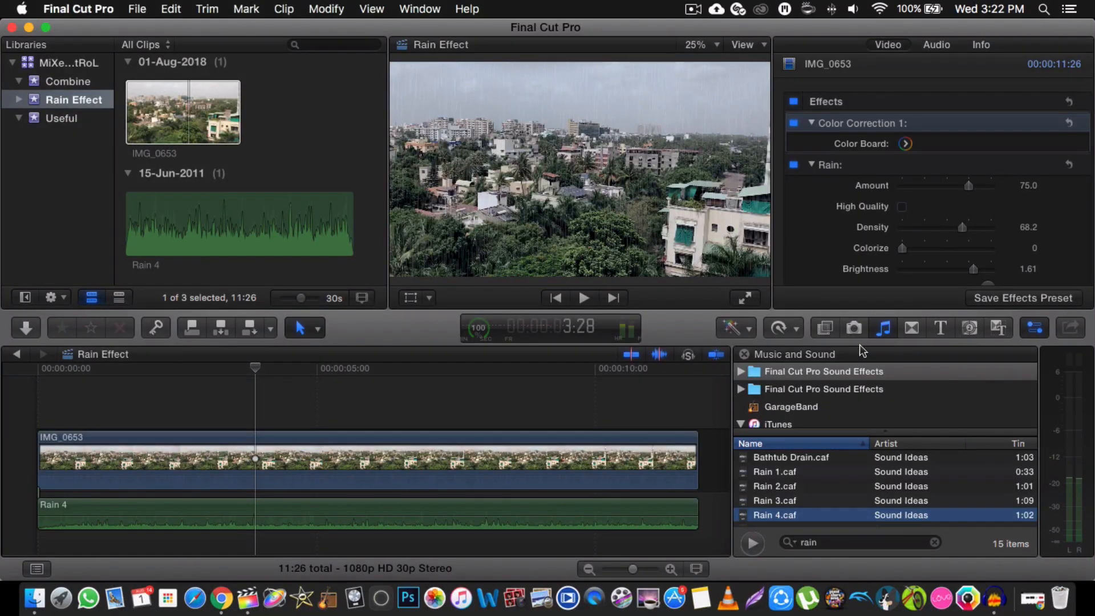
- Search the sound effects for "thunde" and preview Thunder and Lightning 1.caf and Thunder and Lightning 3.caf
{"action": "left_click", "coordinate": [935, 543]}
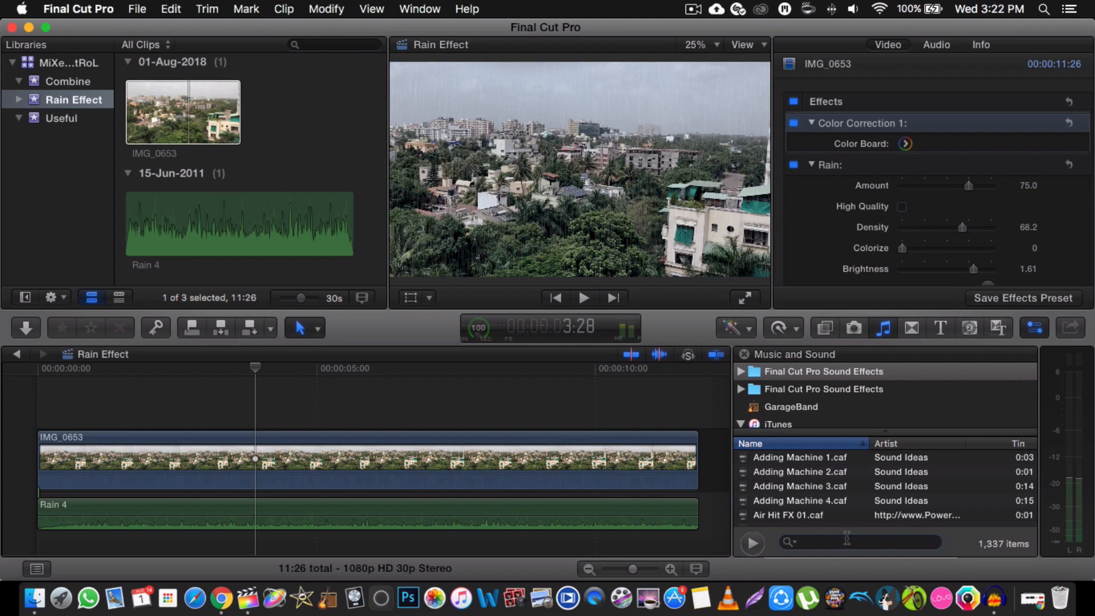
{"action": "type", "text": "thunde"}
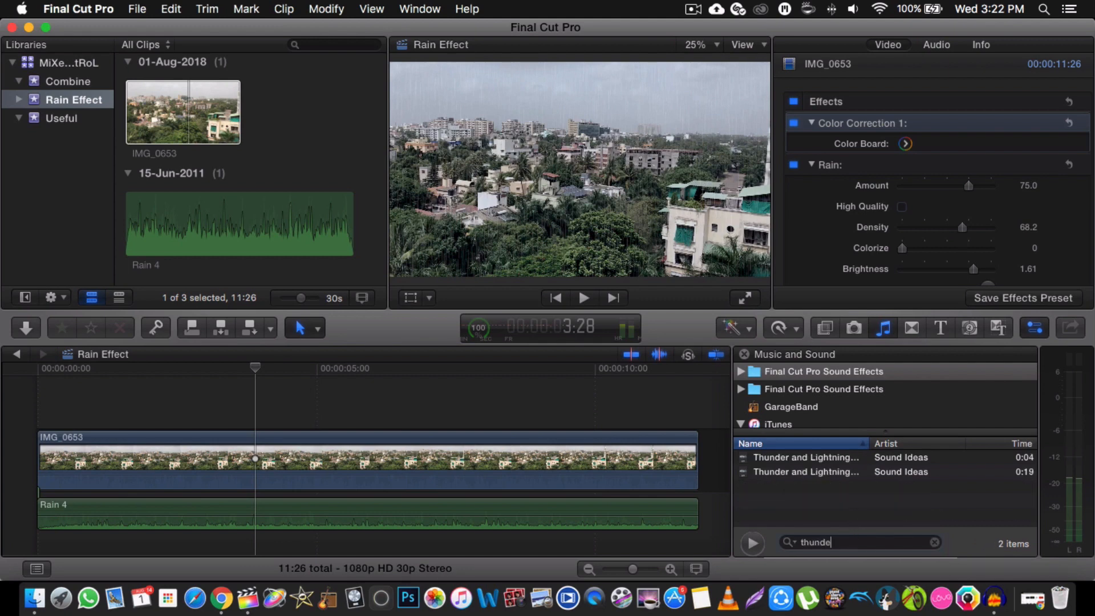
{"action": "left_click", "coordinate": [856, 463]}
{"action": "key", "text": "space"}
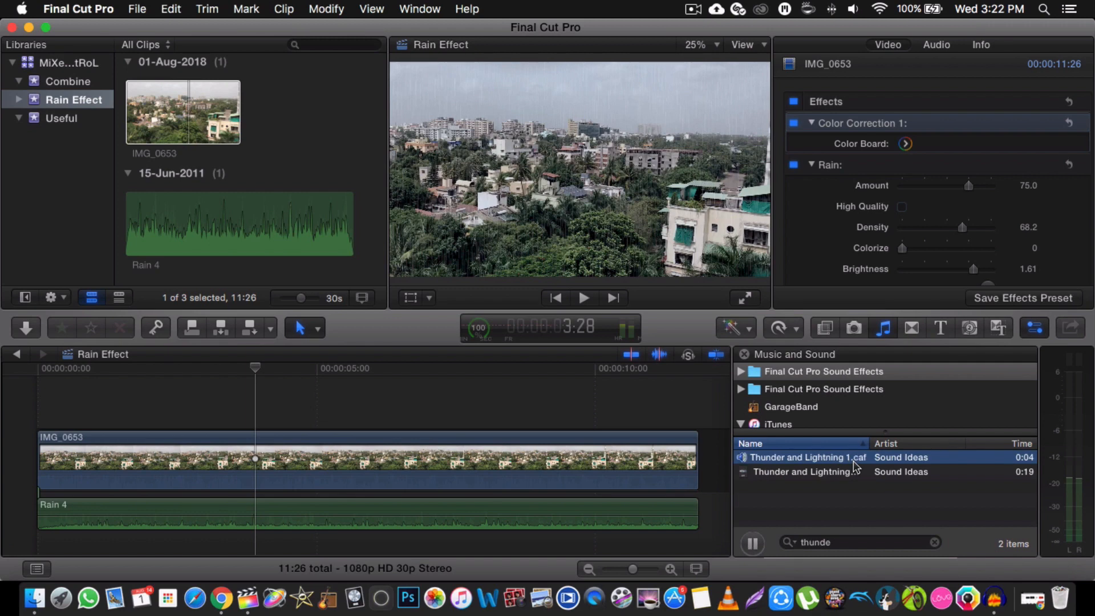
{"action": "left_click", "coordinate": [858, 477]}
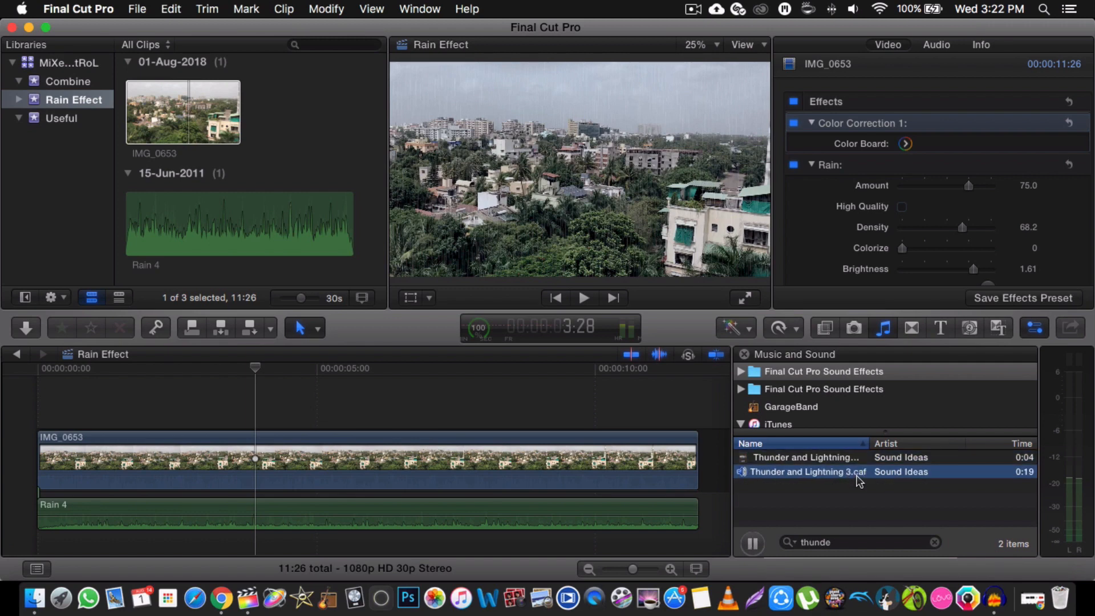
- Add Thunder and Lightning 1 beneath Rain 4 at about 1 second and review the project full-screen from the start
{"action": "left_click", "coordinate": [878, 459]}
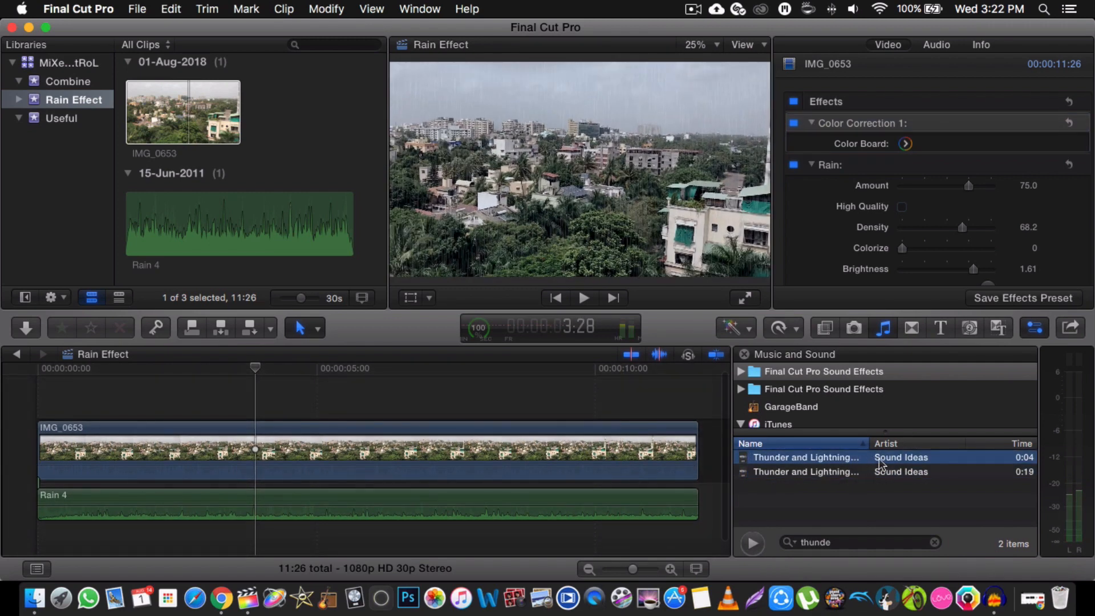
{"action": "left_click_drag", "start_coordinate": [878, 462], "coordinate": [100, 539]}
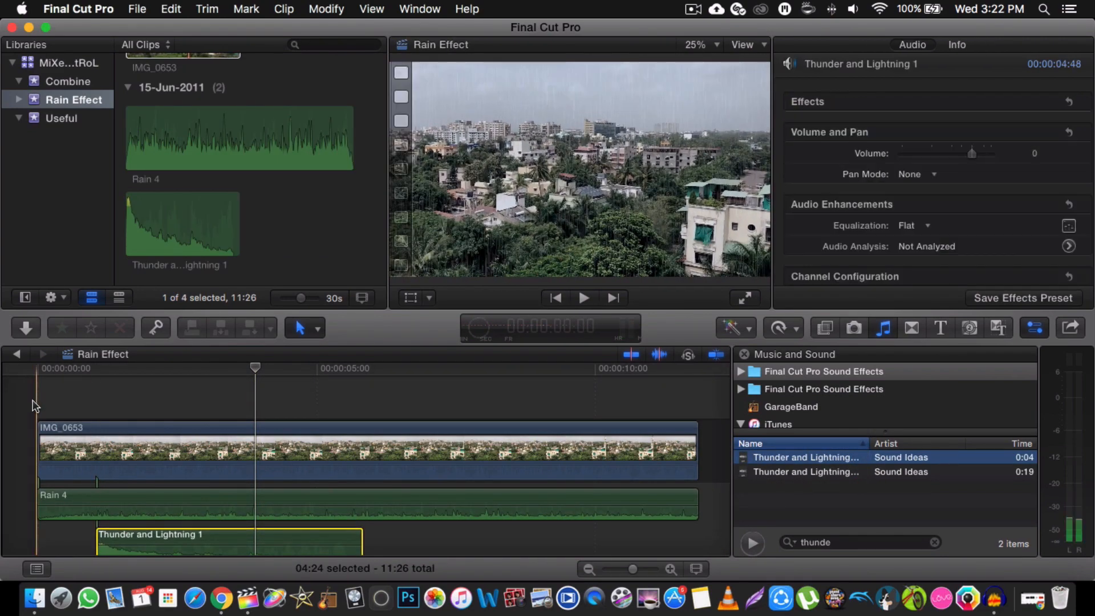
{"action": "left_click", "coordinate": [37, 386]}
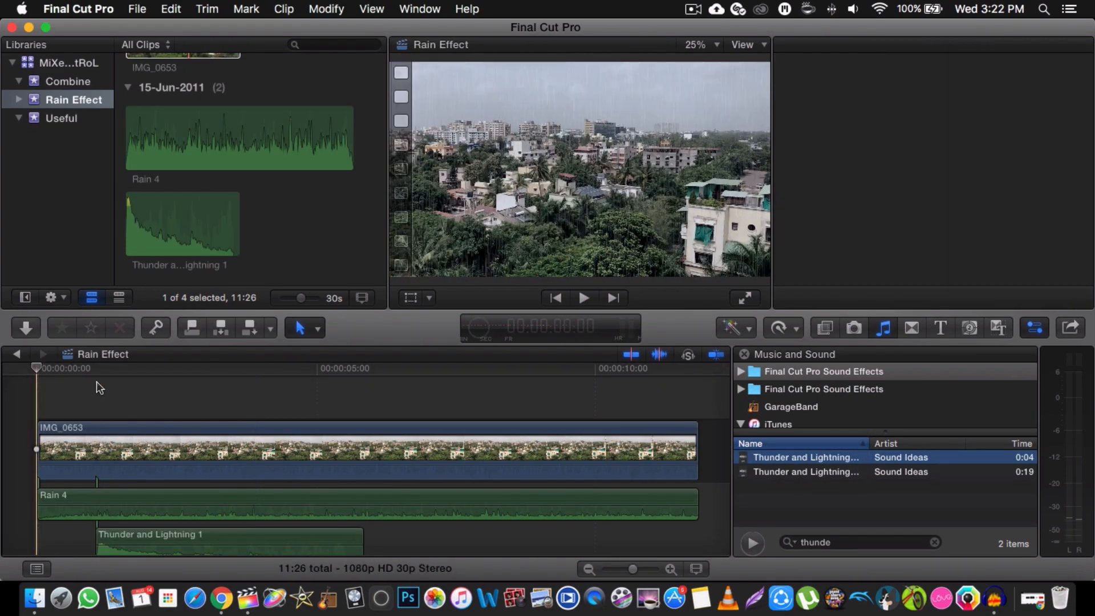
{"action": "left_click", "coordinate": [745, 298]}
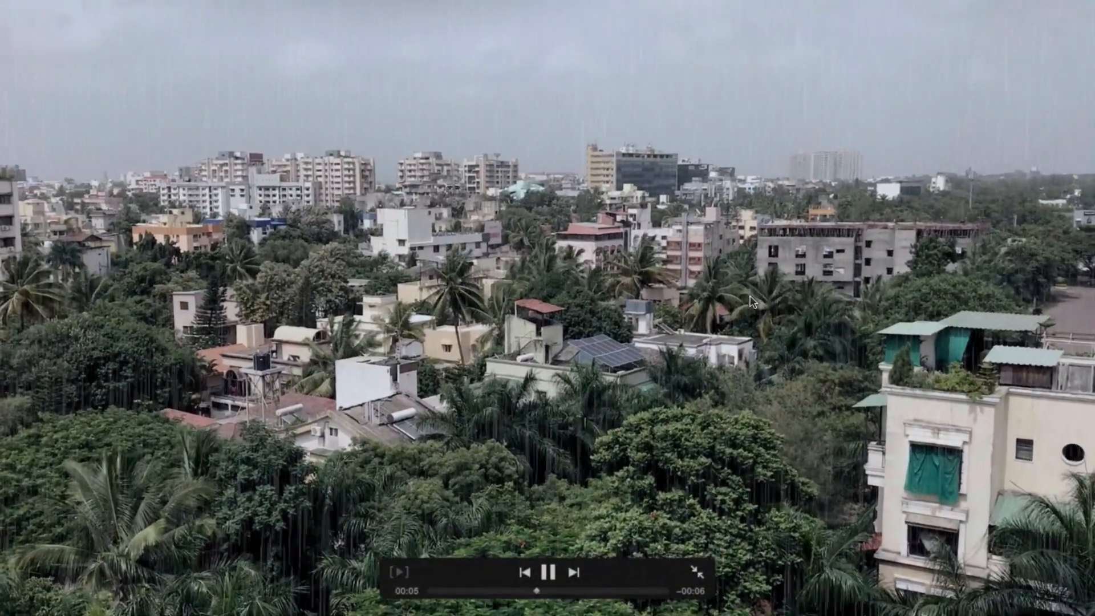
{"action": "key", "text": "Escape"}
- Place a copy of Thunder and Lightning 1 at about 6 seconds and review the project full-screen from the start
{"action": "scroll", "coordinate": [343, 479], "scroll_direction": "down", "scroll_amount": 3}
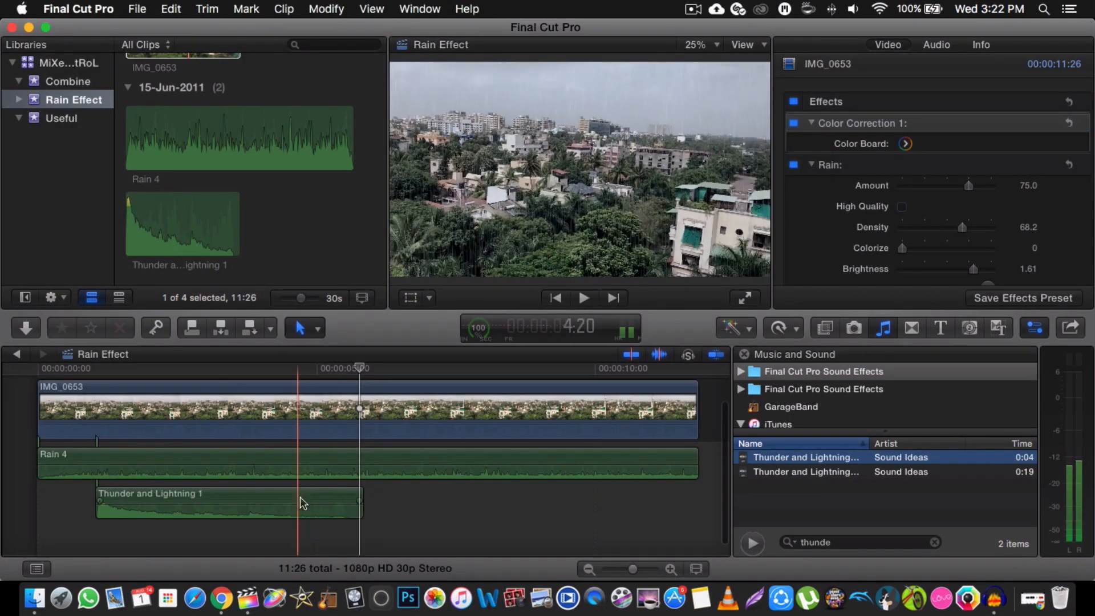
{"action": "left_click_drag", "start_coordinate": [219, 495], "coordinate": [514, 500]}
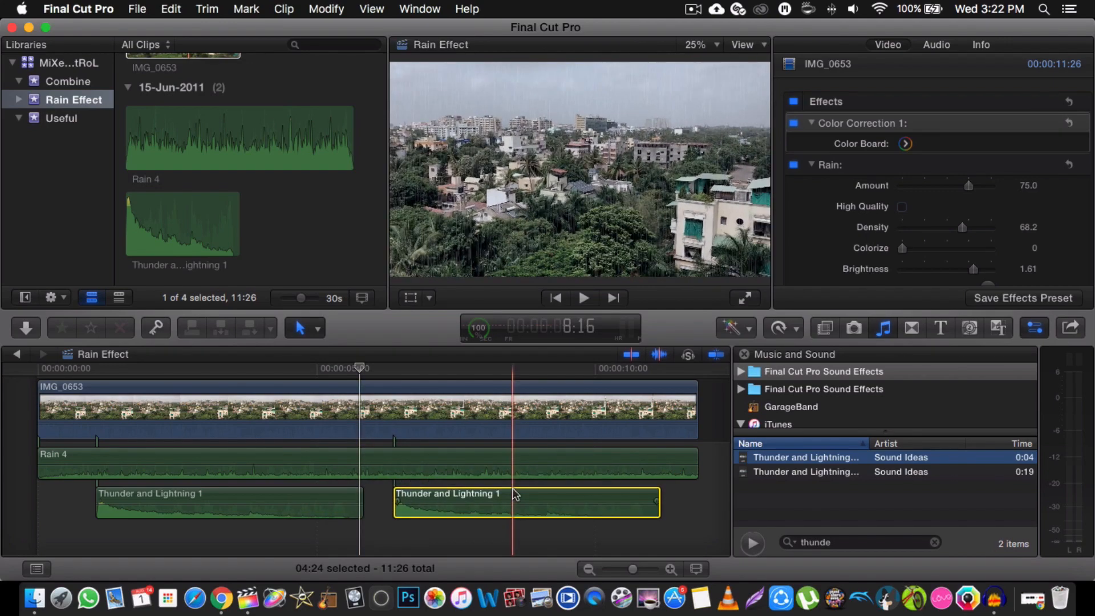
{"action": "key", "text": "Home"}
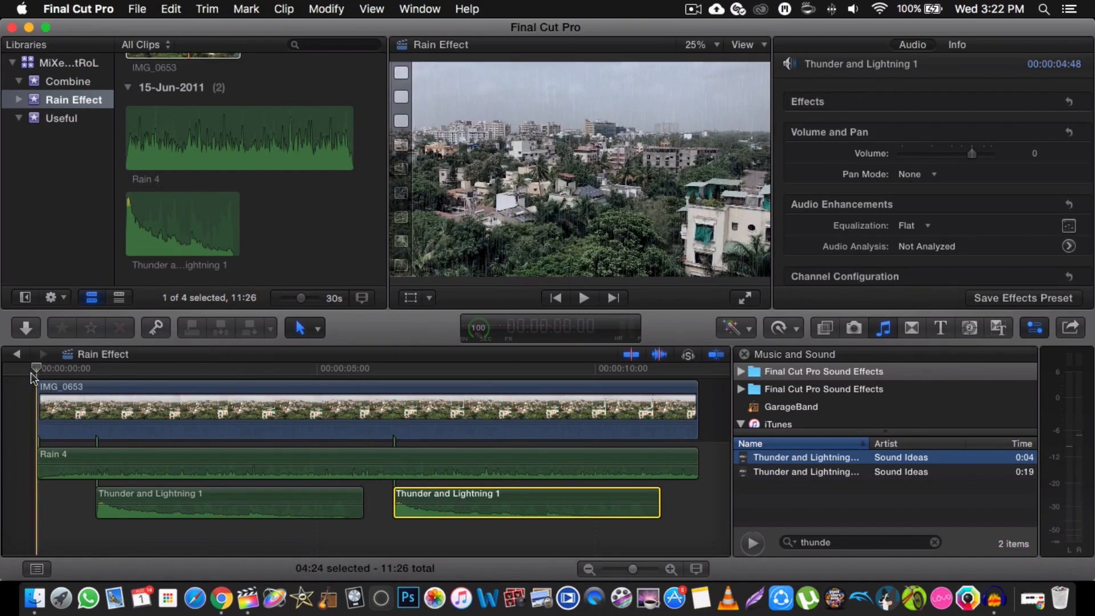
{"action": "left_click", "coordinate": [746, 298]}
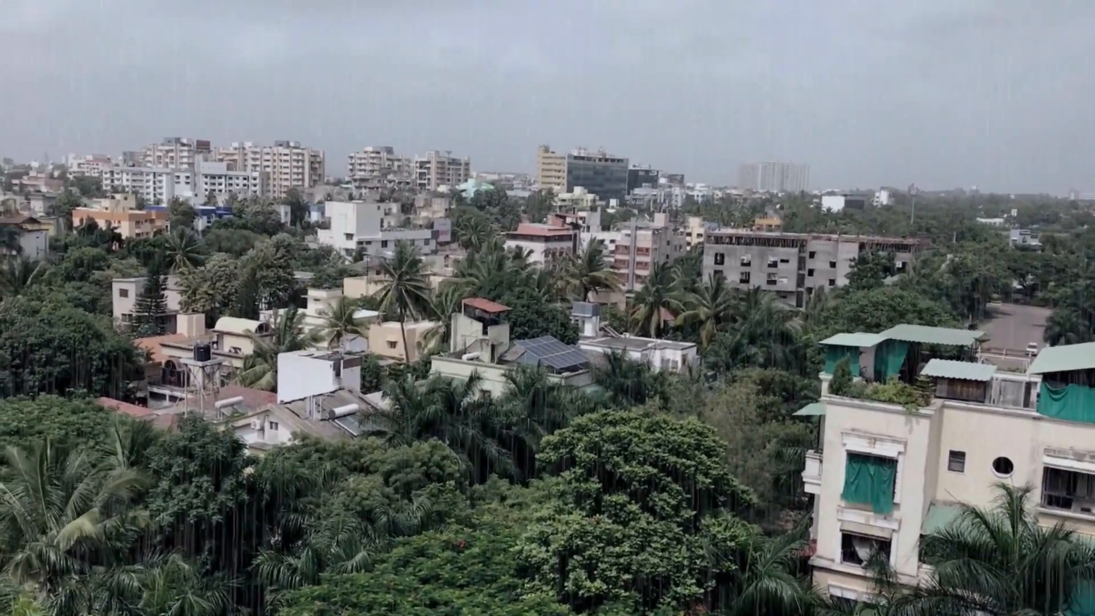
{"action": "key", "text": "Escape"}
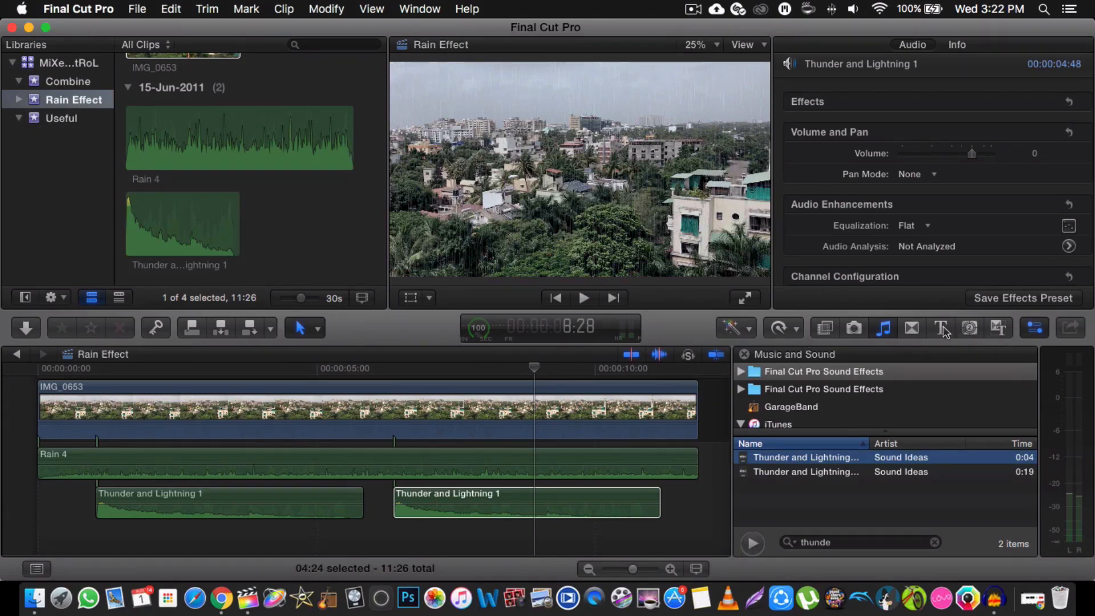
- Add the Custom generator to the timeline directly after the IMG_0653 clip
{"action": "left_click", "coordinate": [971, 330]}
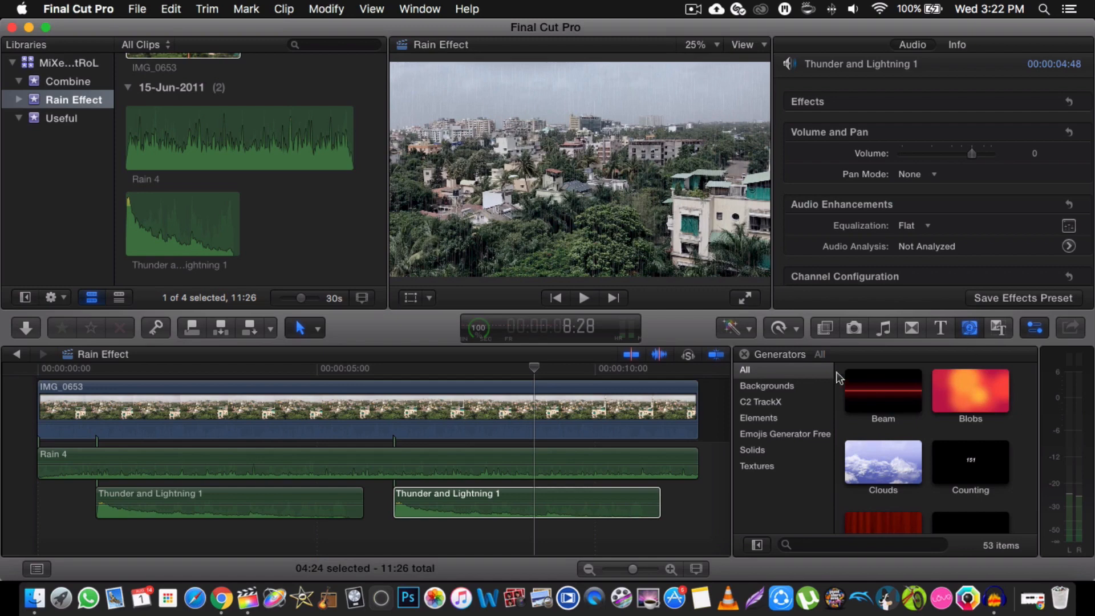
{"action": "scroll", "coordinate": [885, 434], "scroll_direction": "down", "scroll_amount": 3}
{"action": "left_click_drag", "start_coordinate": [970, 445], "coordinate": [616, 382]}
{"action": "left_click", "coordinate": [608, 369]}
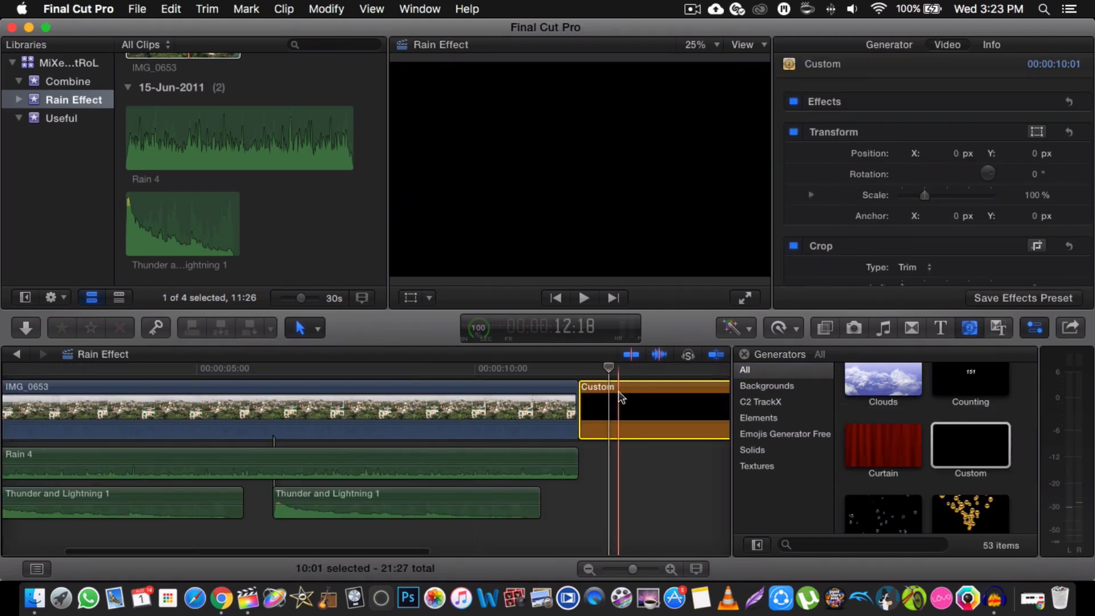
- Set the Custom generator's Color to white
{"action": "left_click", "coordinate": [891, 46]}
{"action": "left_click", "coordinate": [911, 122]}
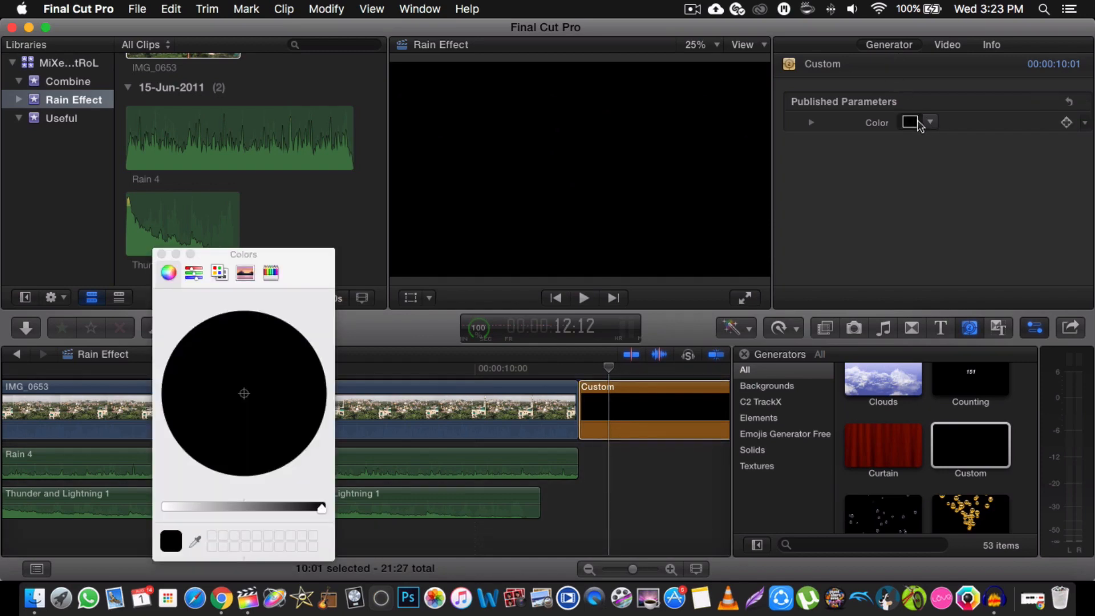
{"action": "left_click_drag", "start_coordinate": [258, 508], "coordinate": [83, 509]}
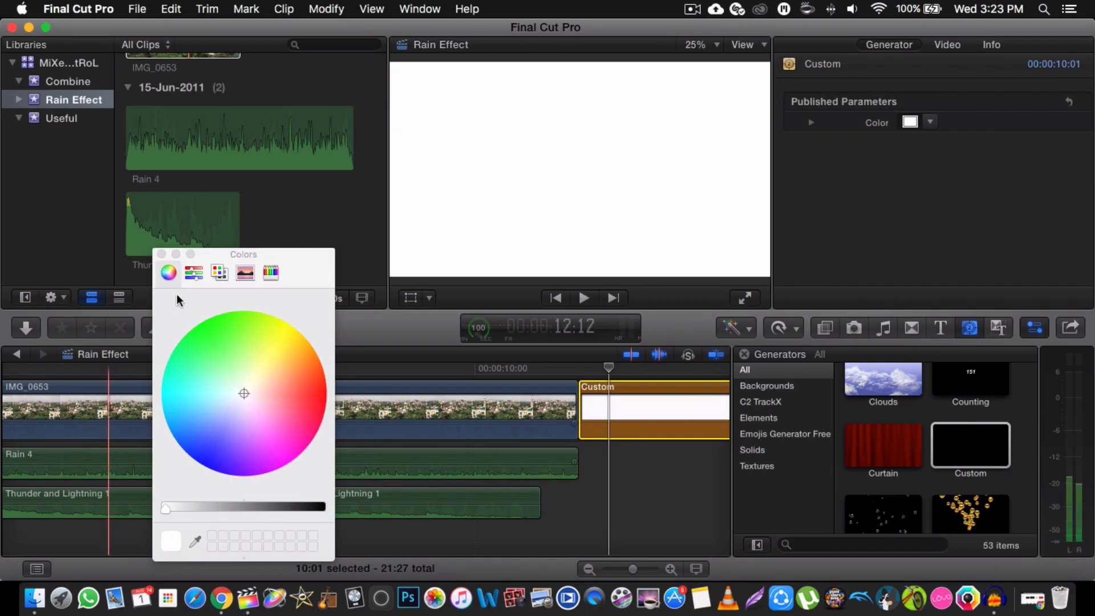
{"action": "left_click", "coordinate": [161, 253]}
- Set the white Custom clip's duration to 10 frames
{"action": "scroll", "coordinate": [595, 439], "scroll_direction": "up", "scroll_amount": 2}
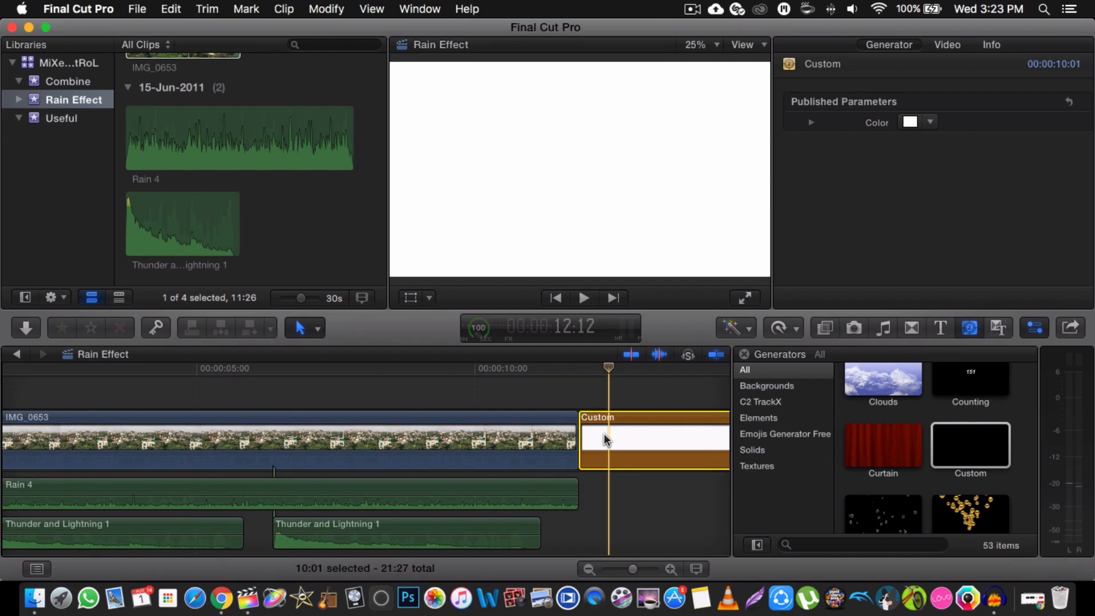
{"action": "key", "text": "ctrl+d"}
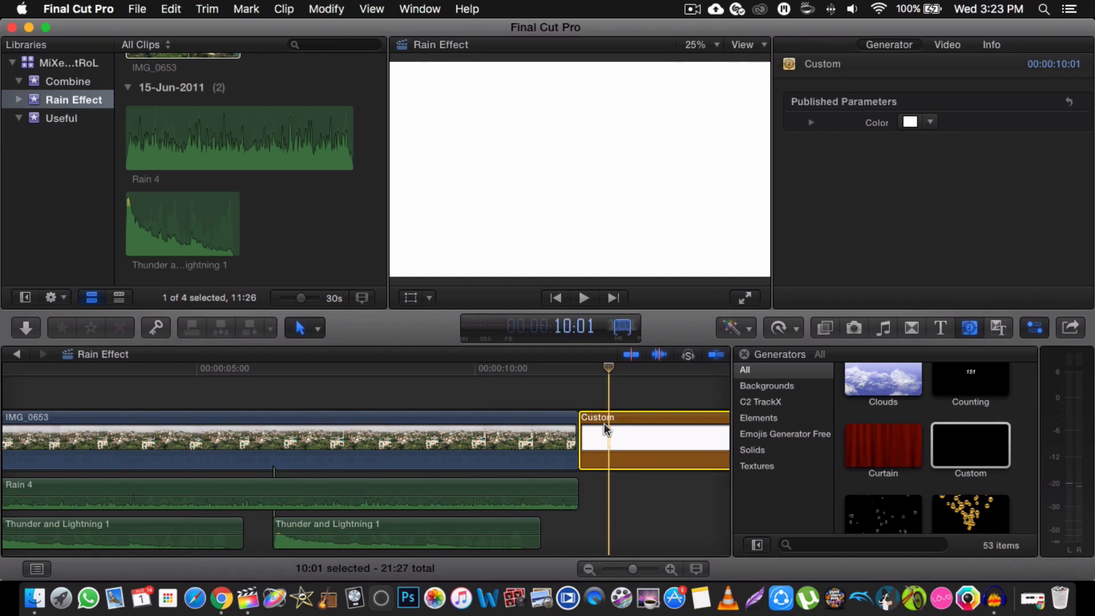
{"action": "type", "text": "10"}
{"action": "key", "text": "Return"}
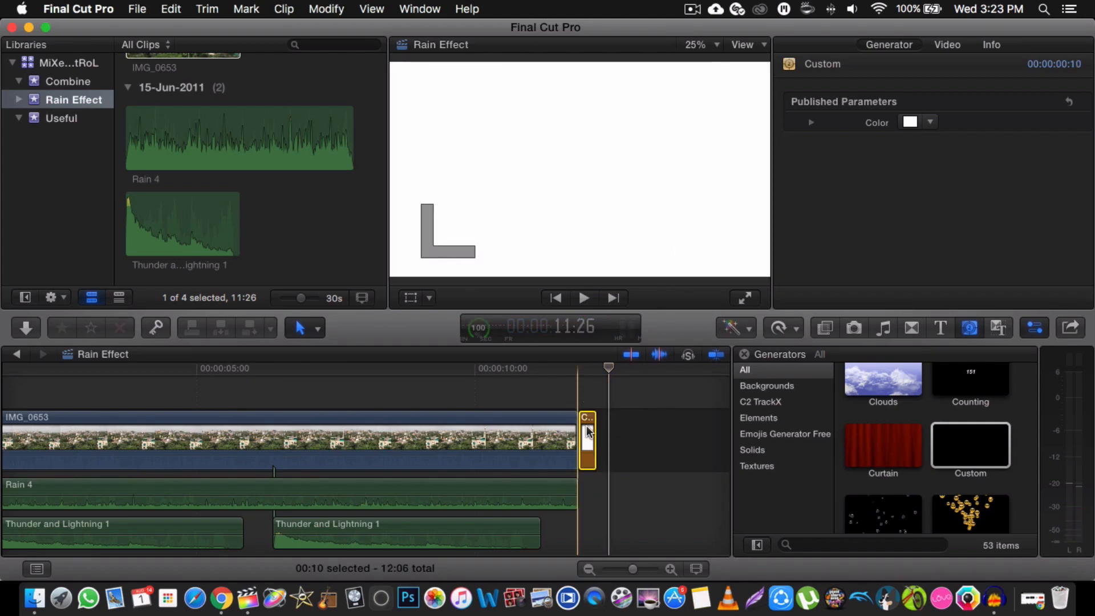
- Move the white Custom clip above IMG_0653 to 1:01, aligned with the start of the first thunder sound
{"action": "left_click_drag", "start_coordinate": [588, 432], "coordinate": [262, 381]}
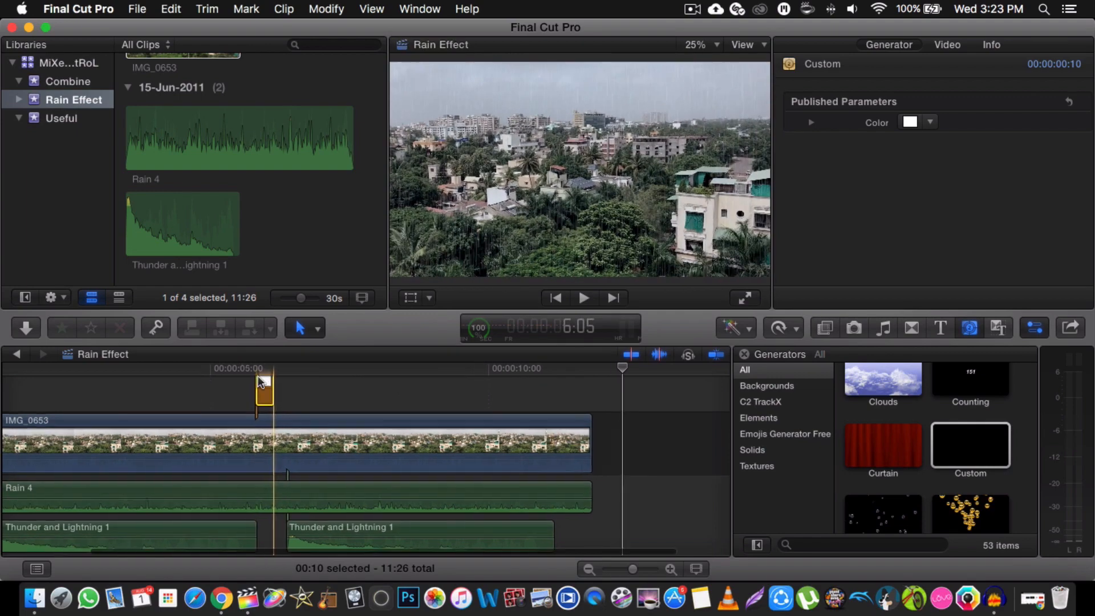
{"action": "scroll", "coordinate": [257, 375], "scroll_direction": "left", "scroll_amount": 3}
{"action": "left_click_drag", "start_coordinate": [349, 381], "coordinate": [78, 389]}
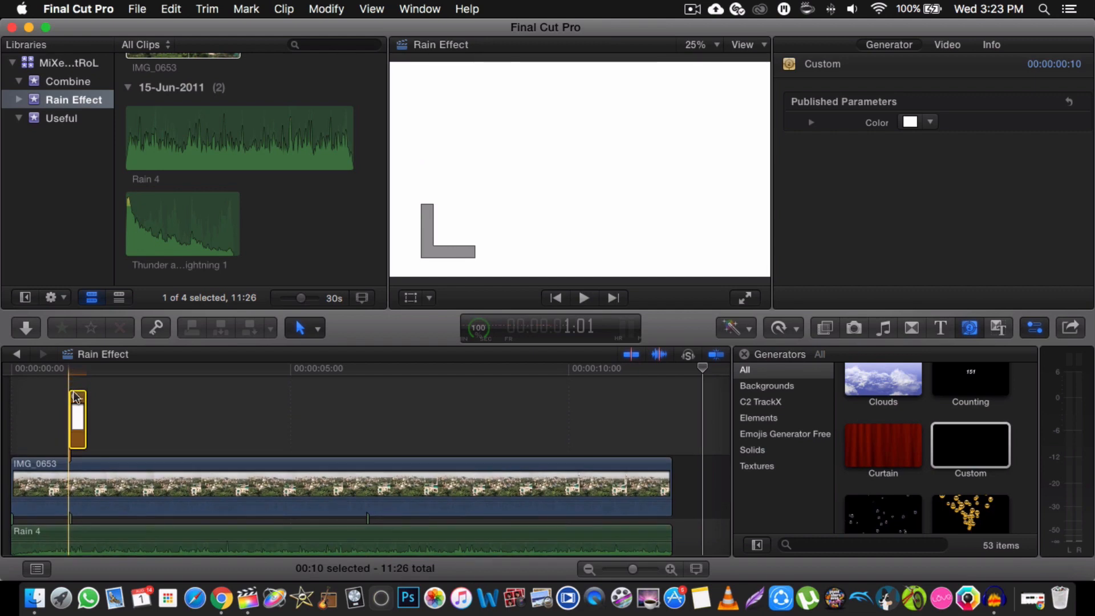
- Play the project full-screen from just before the white flash to check it against the thunder
{"action": "left_click", "coordinate": [46, 399]}
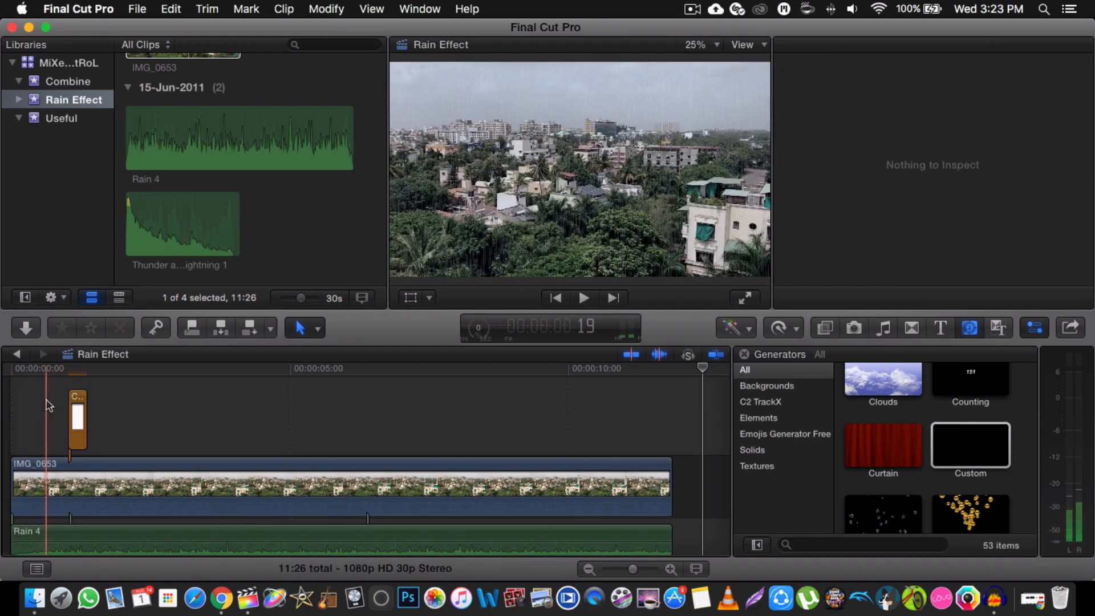
{"action": "left_click", "coordinate": [746, 299]}
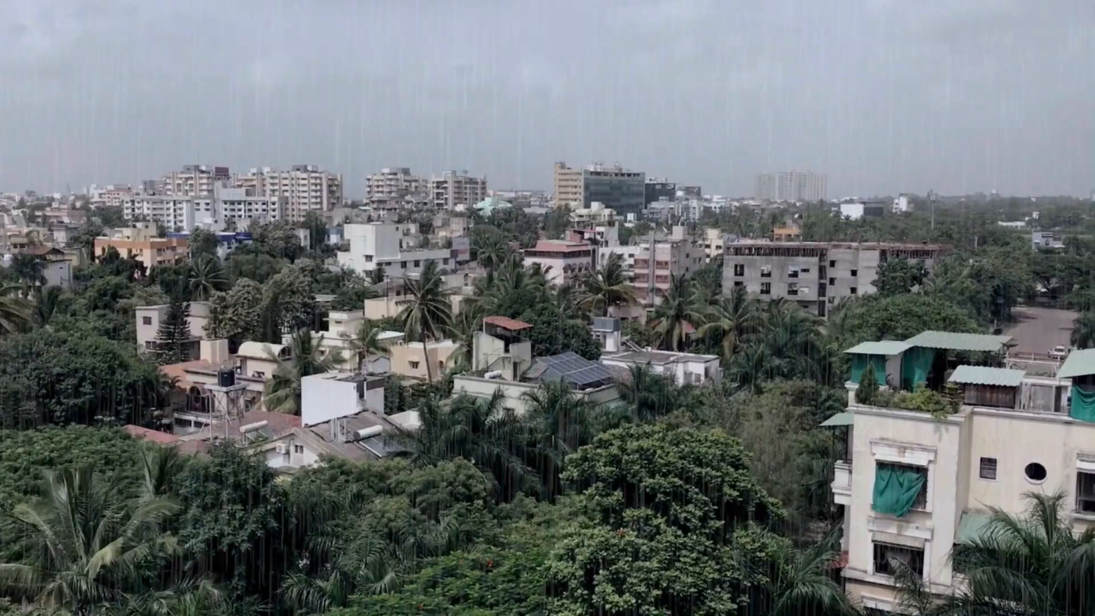
{"action": "key", "text": "Escape"}
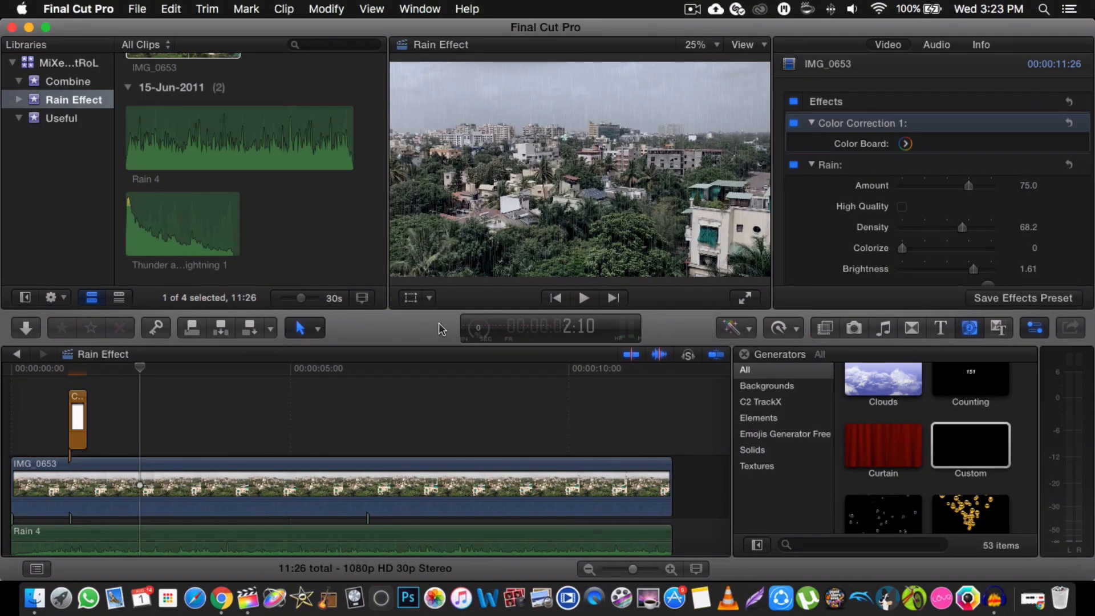
- Set the Blend Mode of the white Custom clip above IMG_0653 to Overlay
{"action": "left_click", "coordinate": [71, 421]}
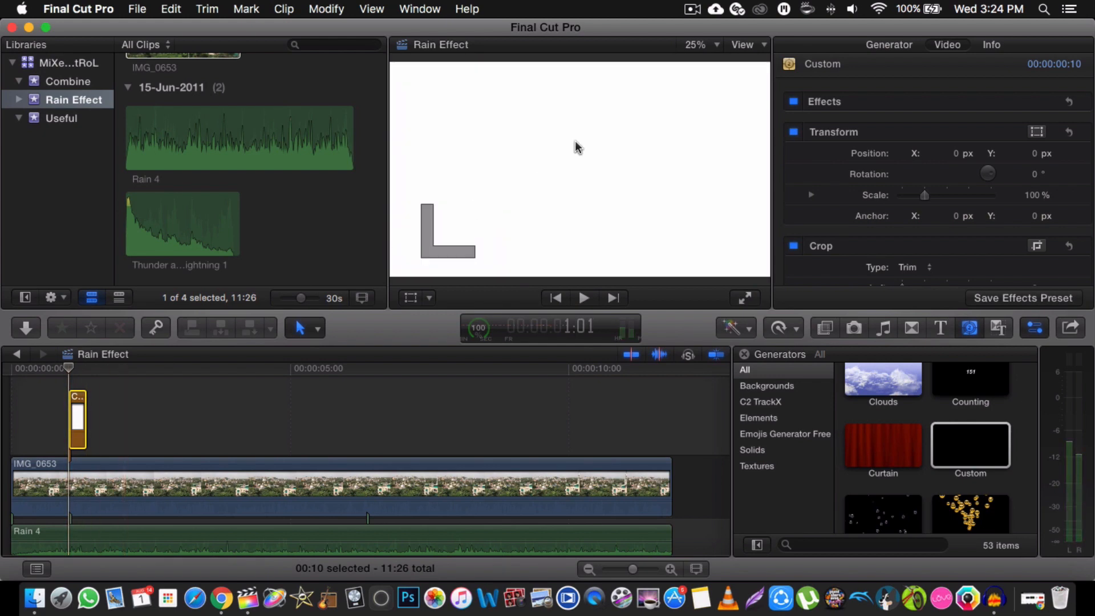
{"action": "scroll", "coordinate": [860, 104], "scroll_direction": "down", "scroll_amount": 10}
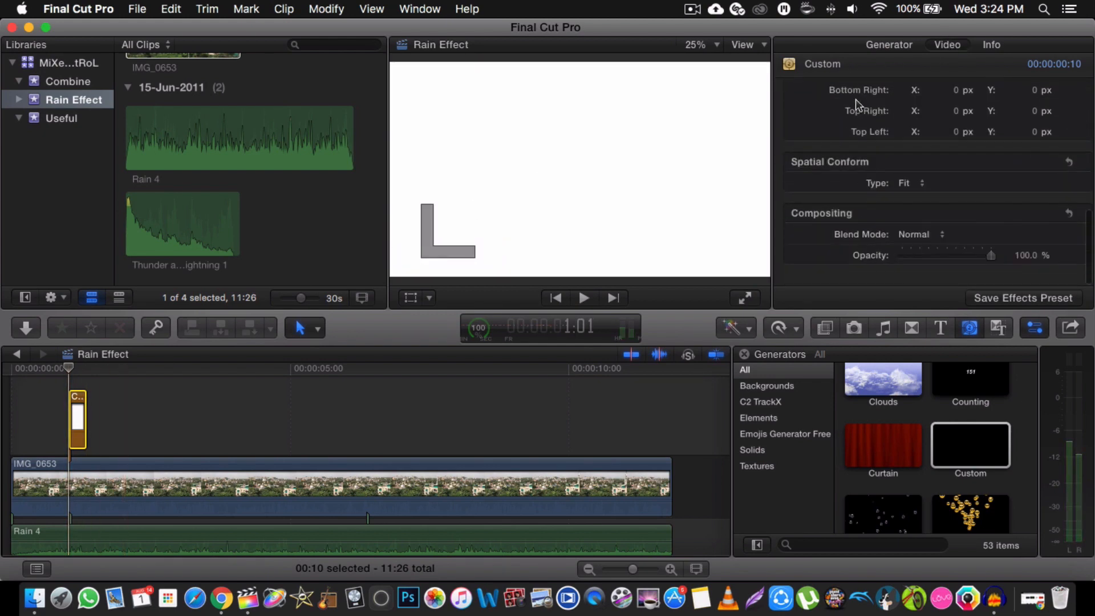
{"action": "left_click", "coordinate": [903, 246]}
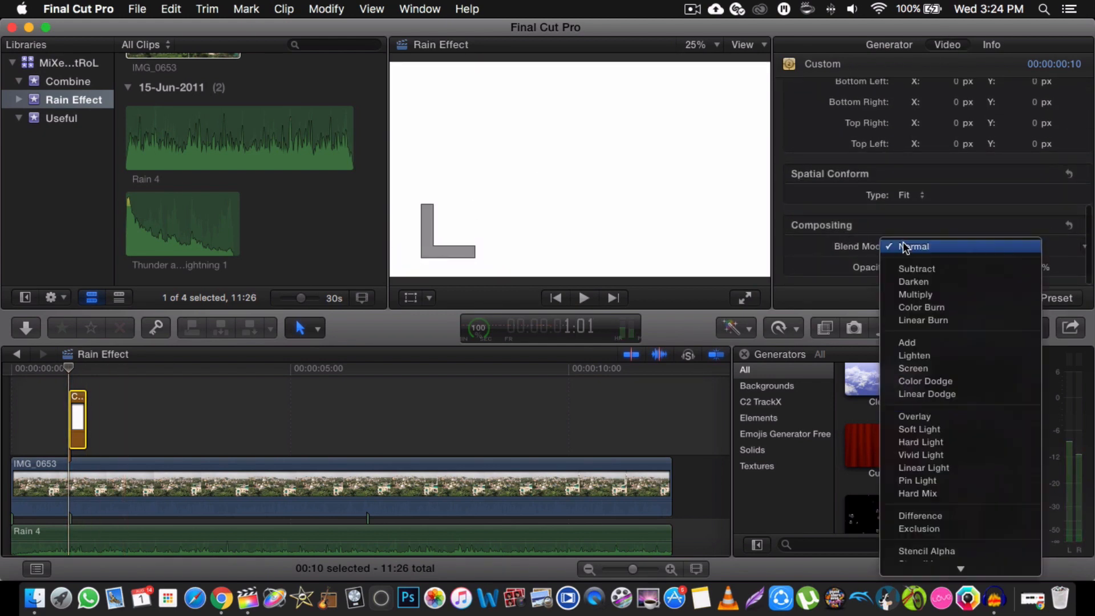
{"action": "left_click", "coordinate": [930, 346]}
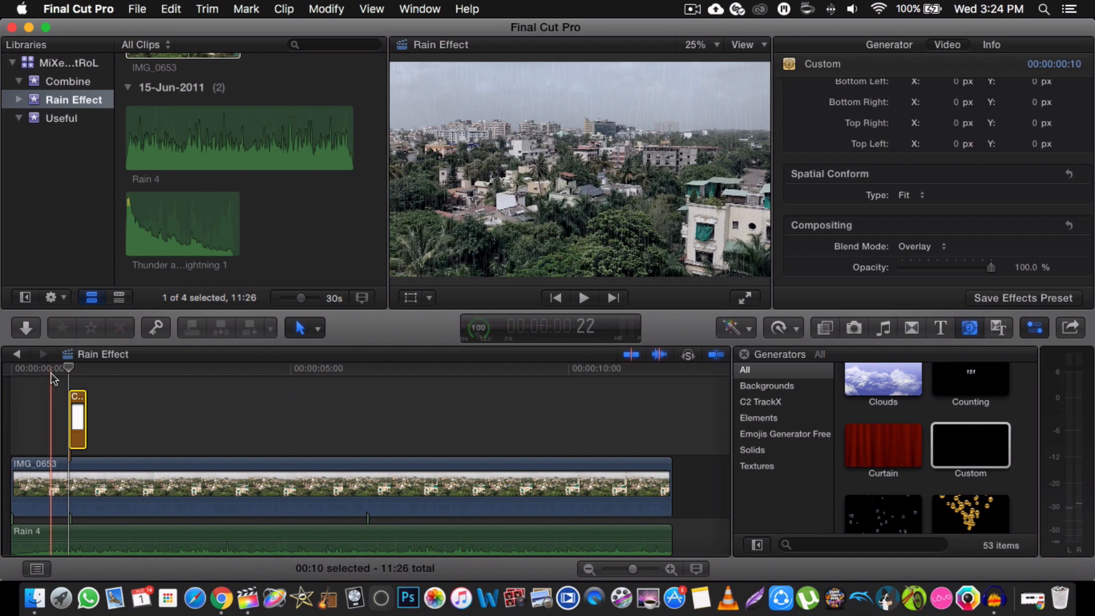
- Play the project full-screen from just before the white flash to check how the Overlay blend looks
{"action": "left_click", "coordinate": [35, 422]}
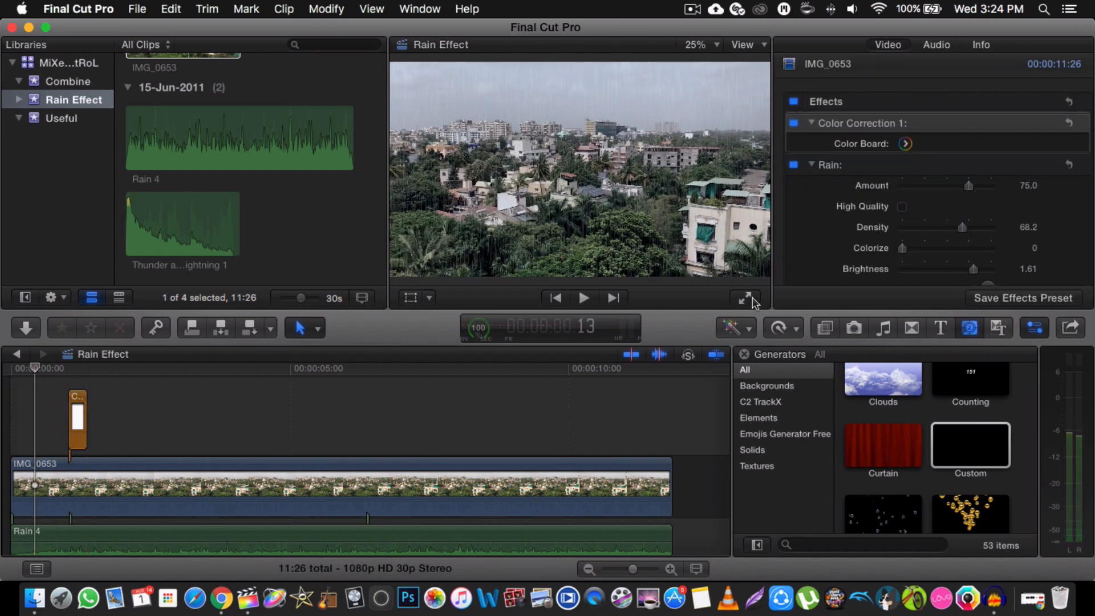
{"action": "key", "text": "super+shift+f"}
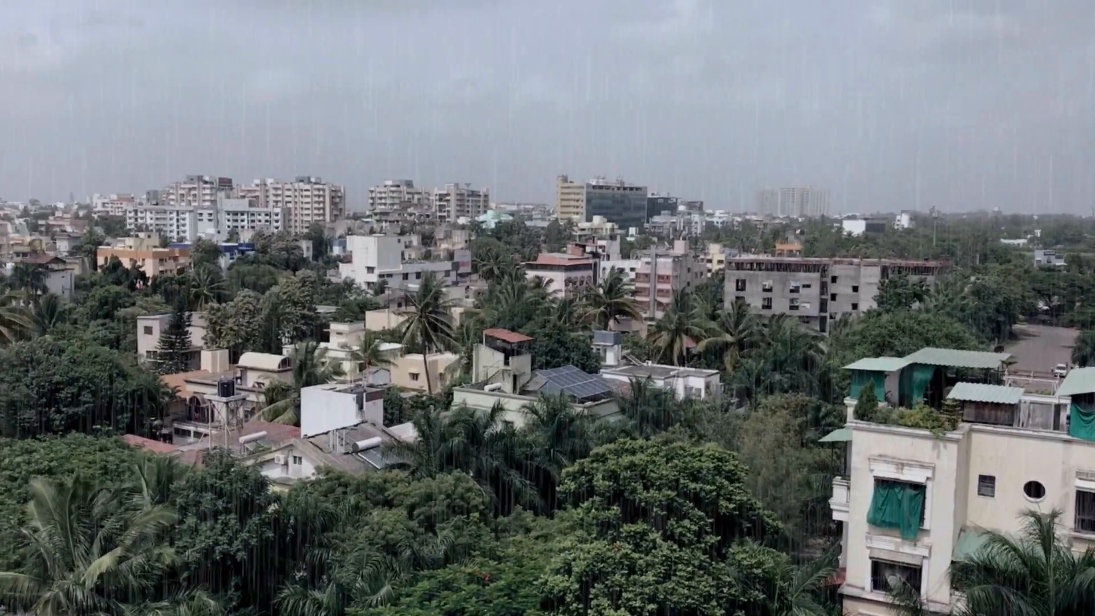
{"action": "key", "text": "Escape"}
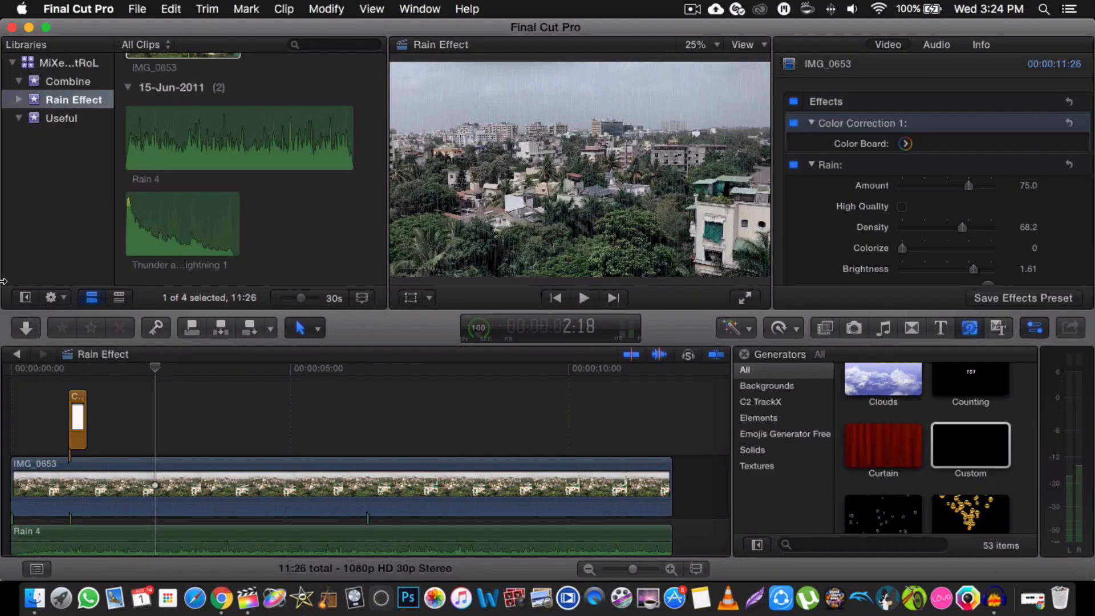
- Shorten the white Custom clip's duration to 4 frames
{"action": "left_click", "coordinate": [79, 414]}
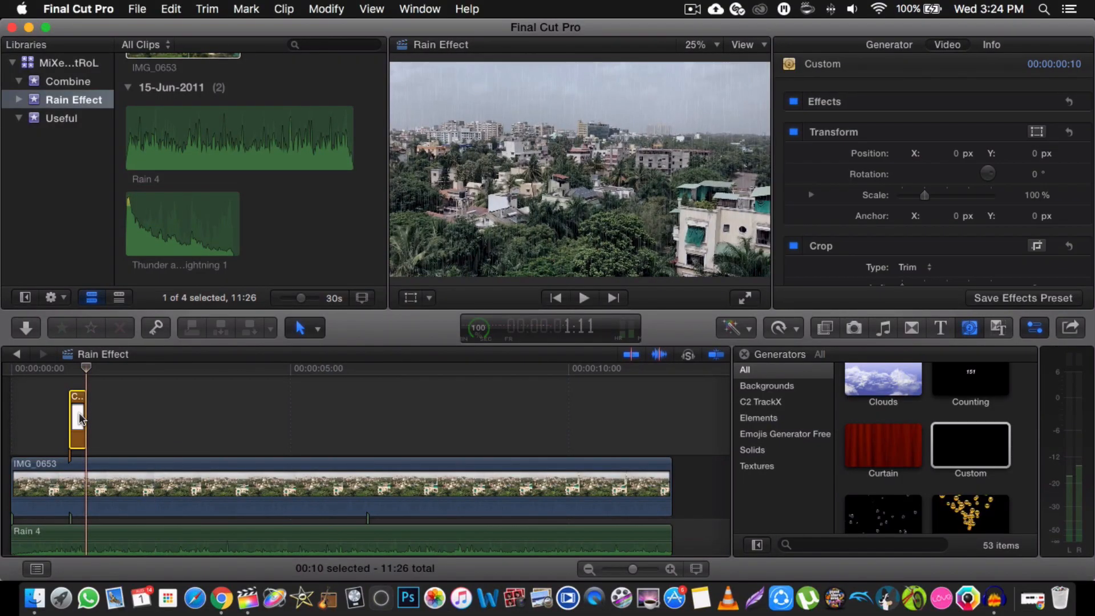
{"action": "key", "text": "ctrl+d"}
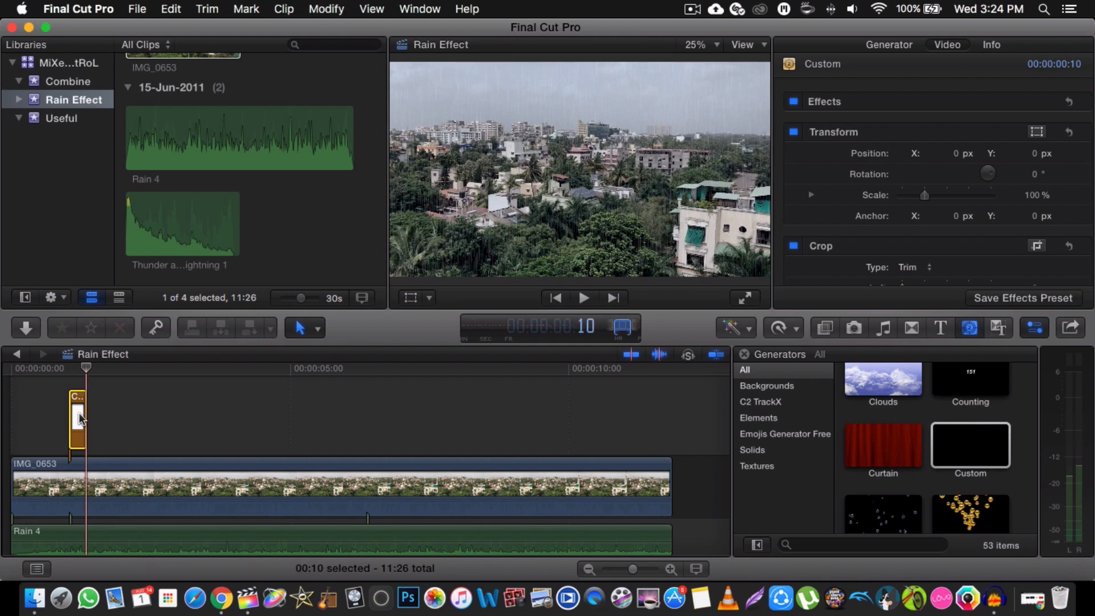
{"action": "key", "text": "Return"}
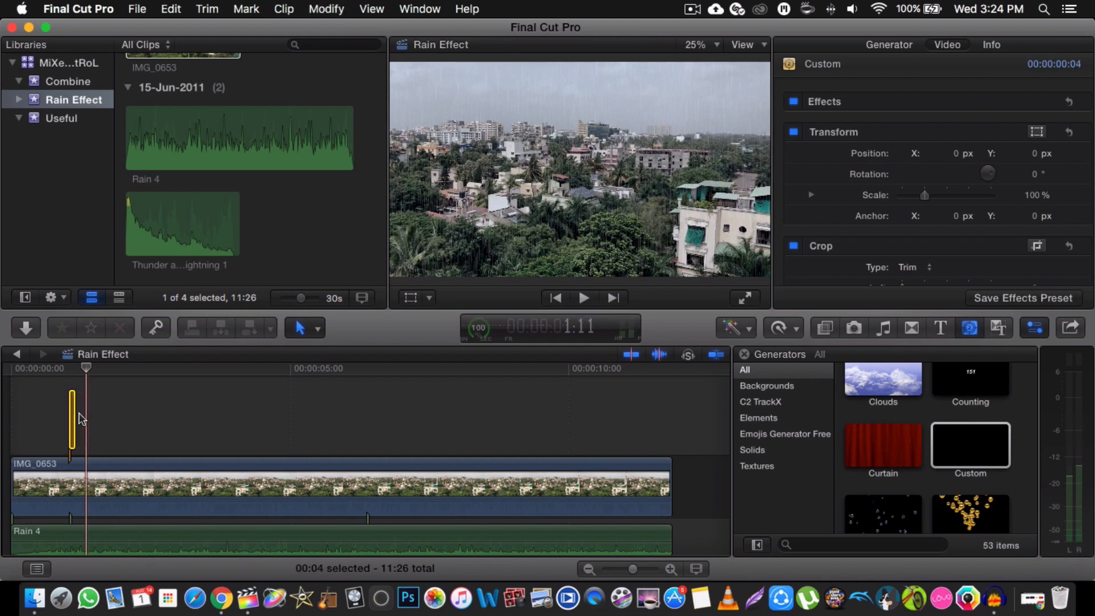
- Play the project full-screen from the beginning to check the shortened lightning flash
{"action": "left_click", "coordinate": [11, 407]}
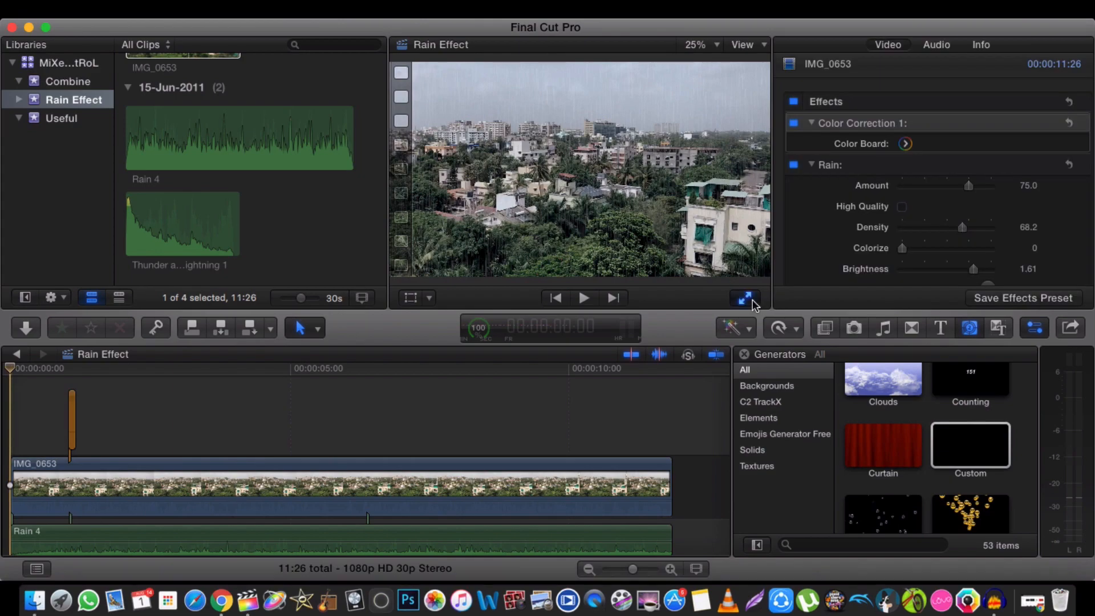
{"action": "left_click", "coordinate": [745, 298]}
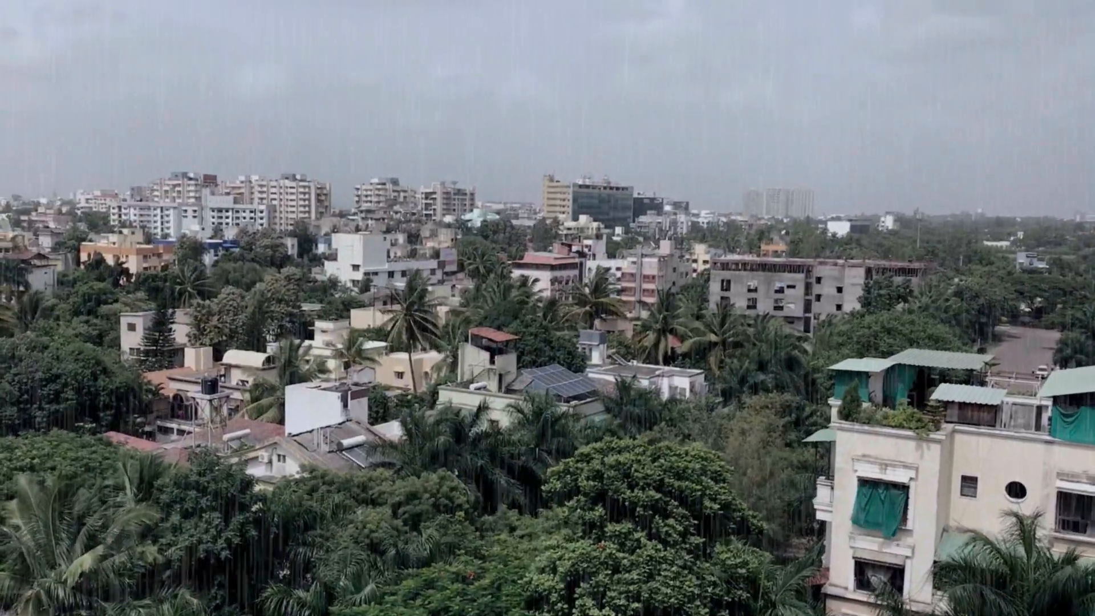
{"action": "key", "text": "Escape"}
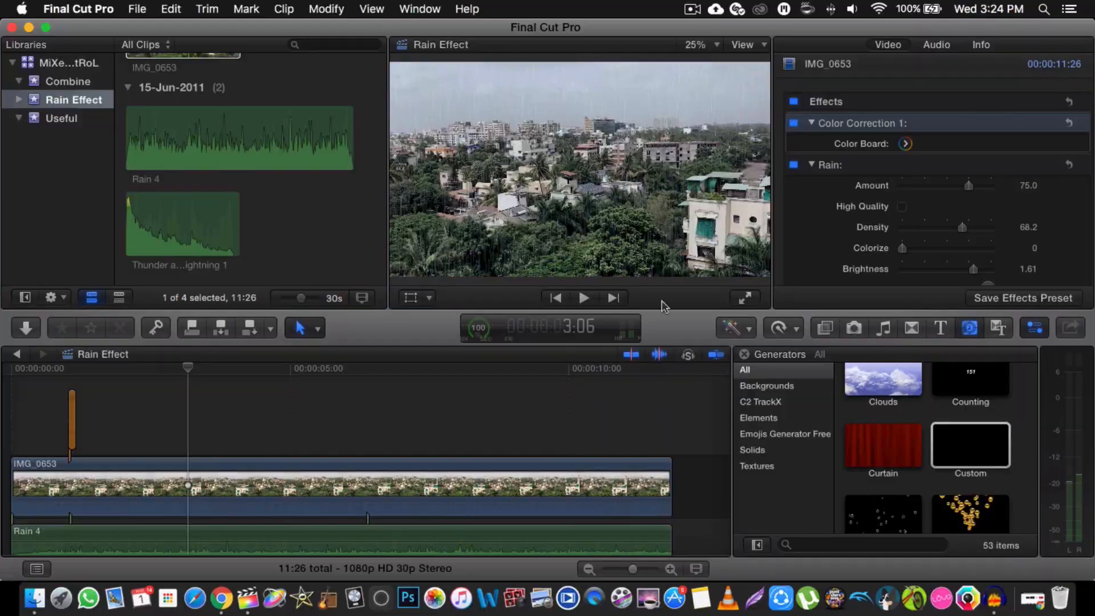
- Copy the 4-frame white Custom clip to about 6:11, at the start of the second thunder sound
{"action": "left_click", "coordinate": [72, 422]}
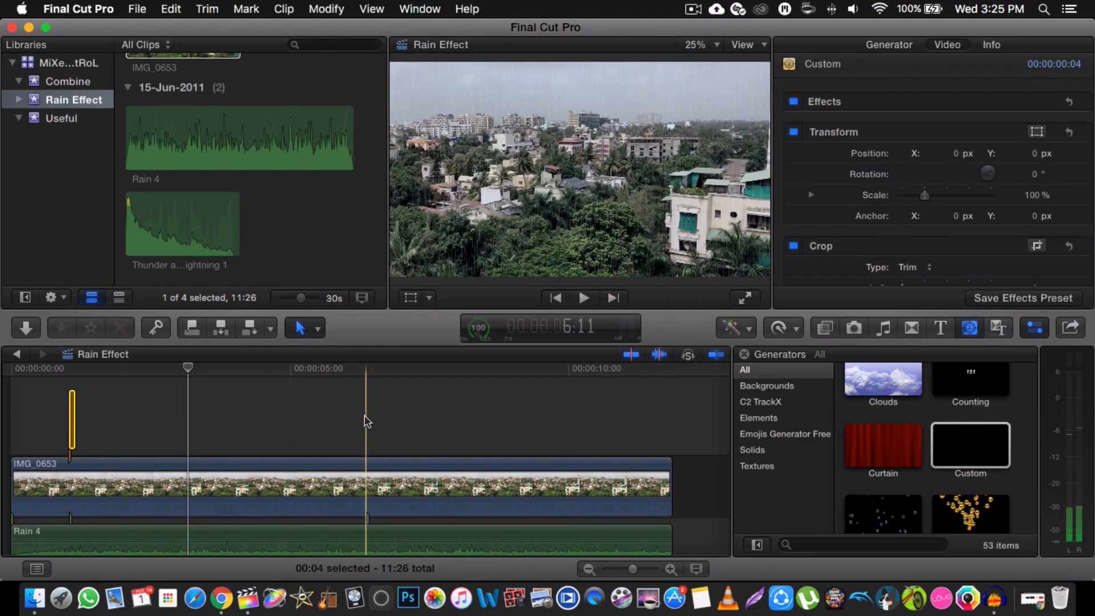
{"action": "key", "text": "super+v"}
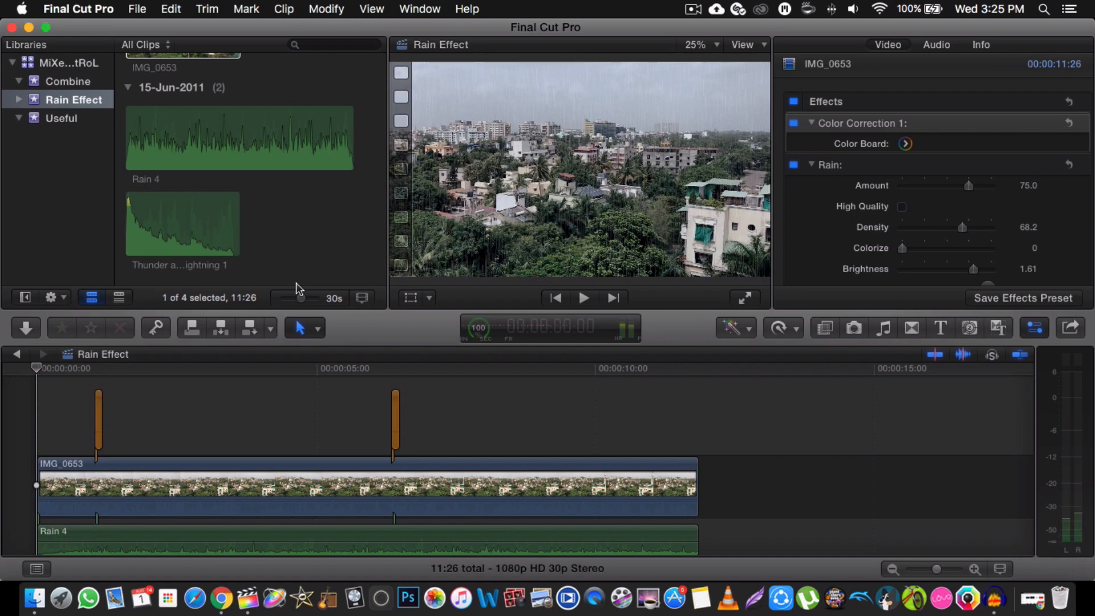
- Play the original IMG_0653 clip from the event full-screen to compare it with the rain version
{"action": "scroll", "coordinate": [296, 282], "scroll_direction": "up", "scroll_amount": 5}
{"action": "left_click", "coordinate": [151, 238]}
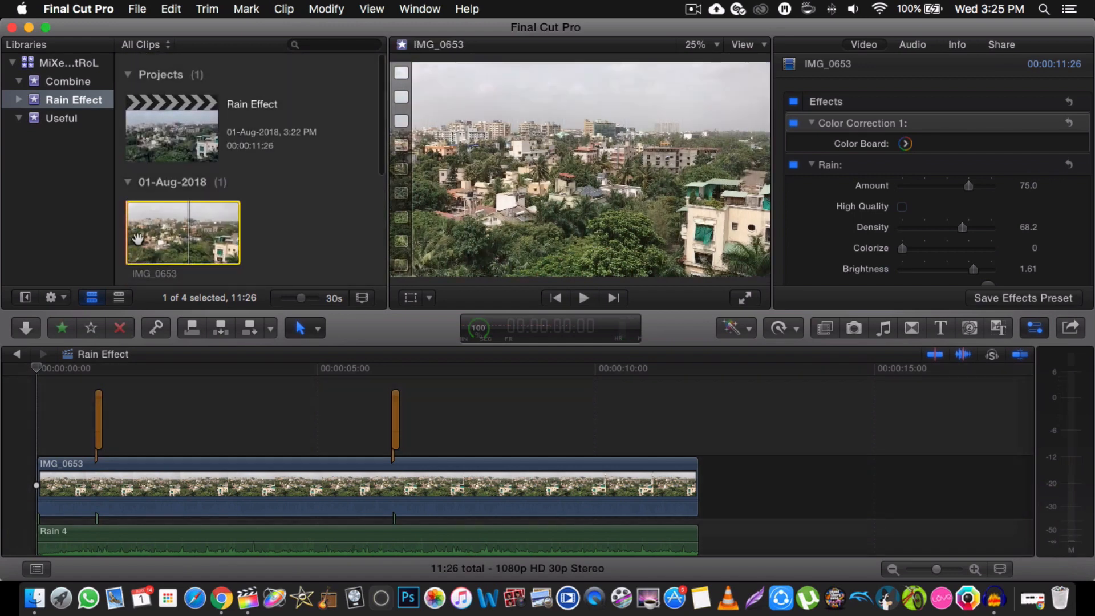
{"action": "left_click", "coordinate": [744, 298]}
{"action": "key", "text": "space"}
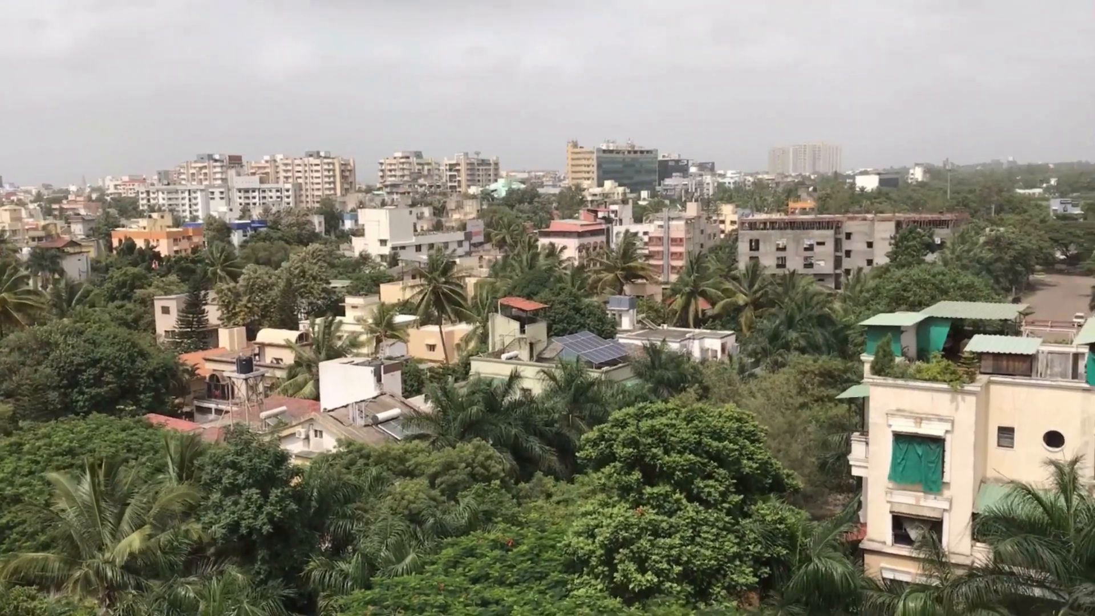
{"action": "key", "text": "Escape"}
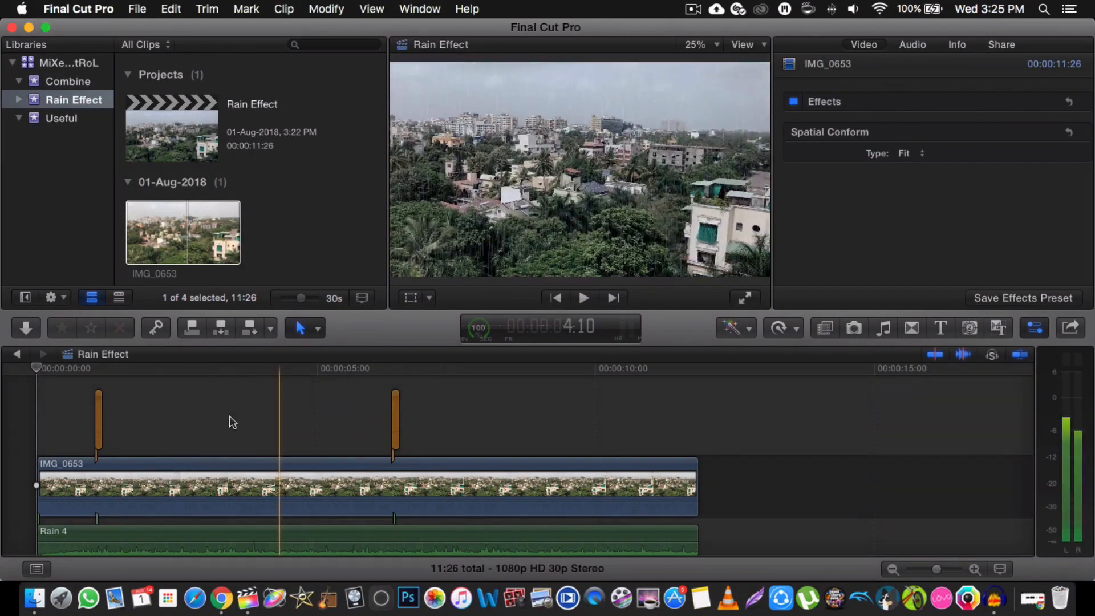
- Play the finished Rain Effect project full-screen from the beginning to review the rain, thunder and both flashes
{"action": "left_click", "coordinate": [36, 411]}
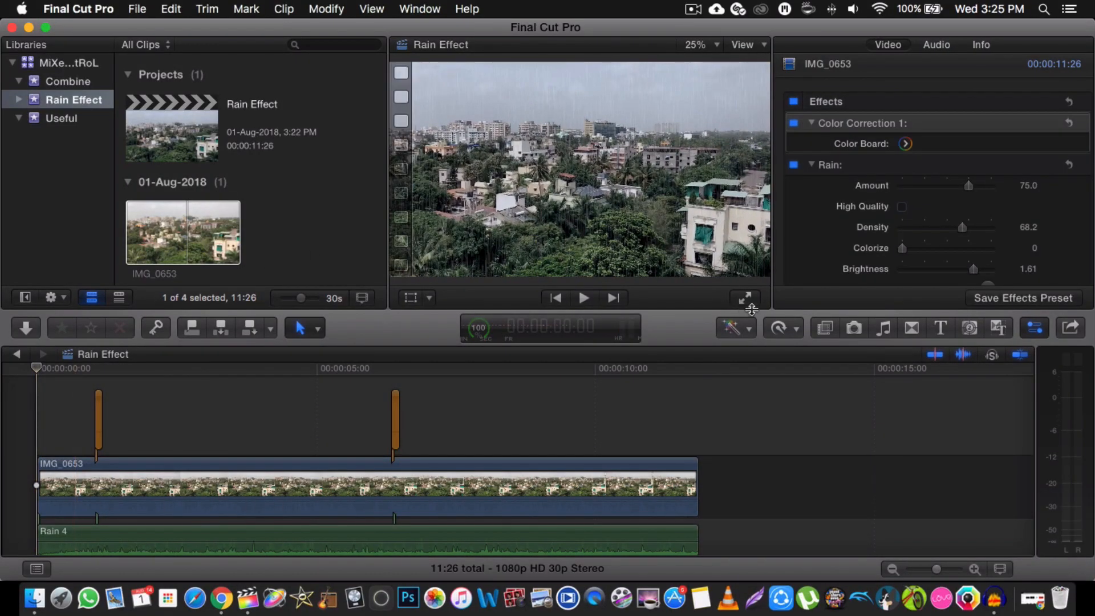
{"action": "left_click", "coordinate": [747, 298]}
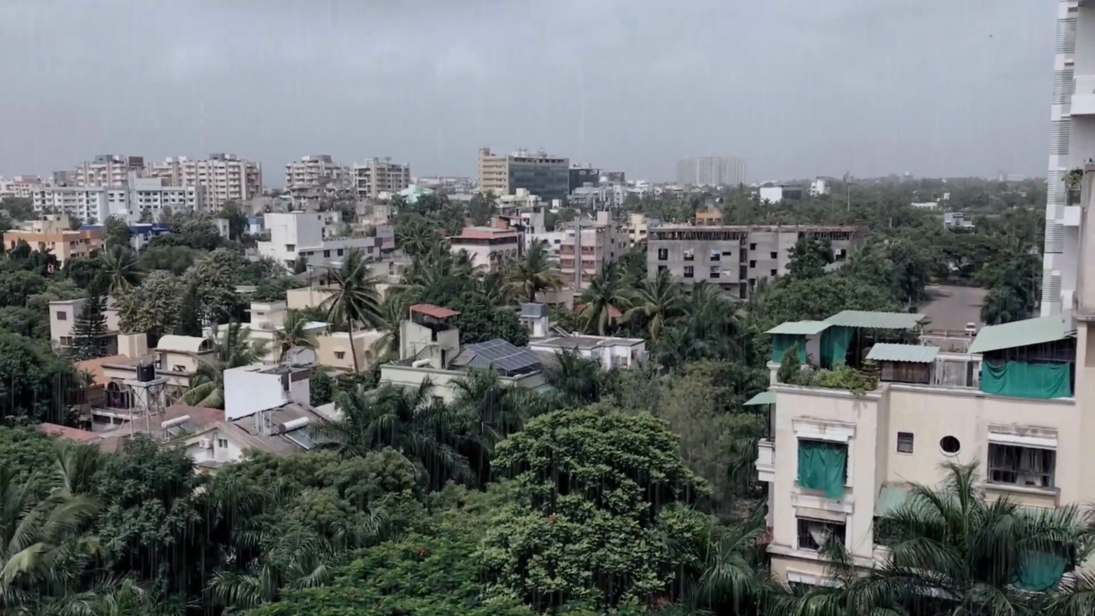
{"action": "key", "text": "Escape"}
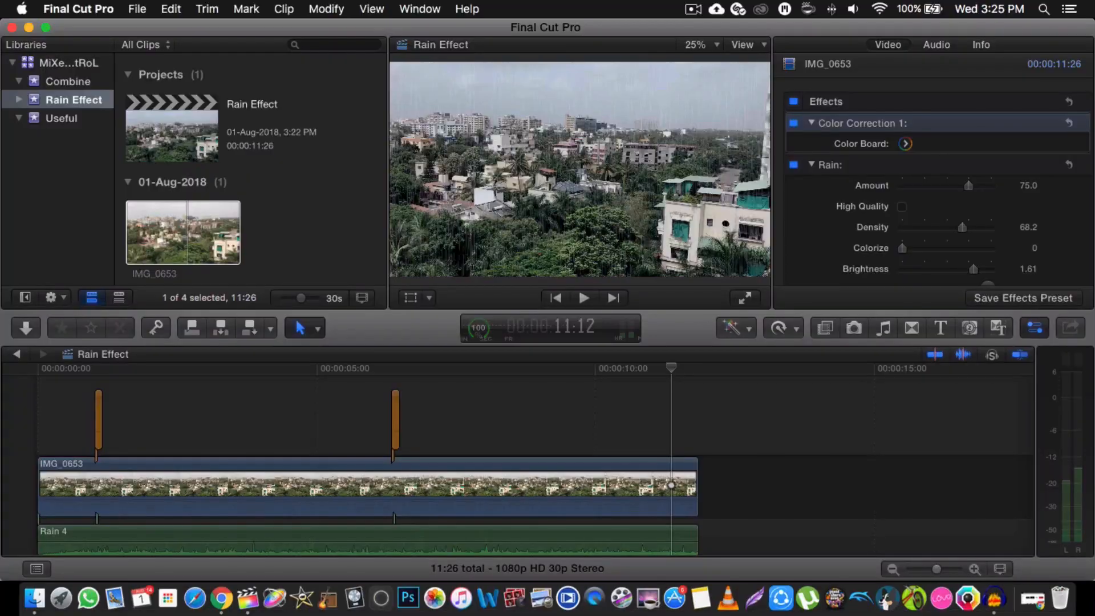